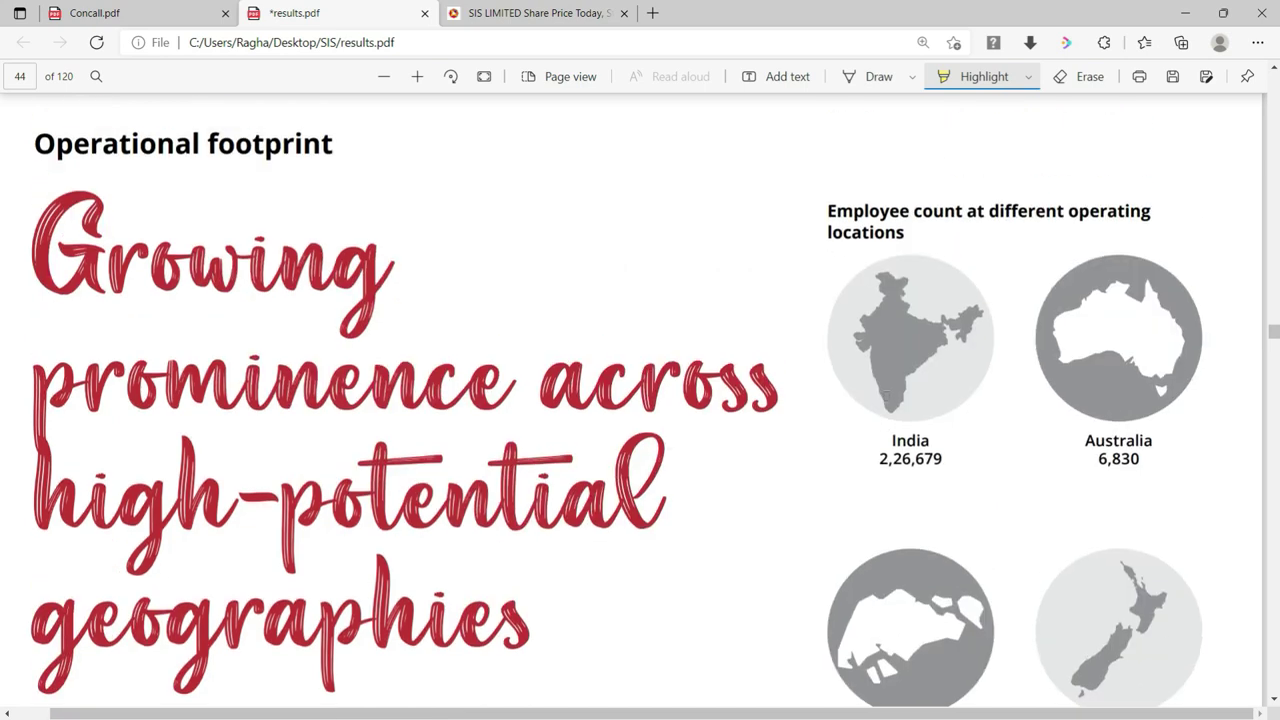
- Highlight the India label and the employee counts of Australia, Singapore and New Zealand on the operational footprint page
left_click_drag(843, 445, 943, 449)
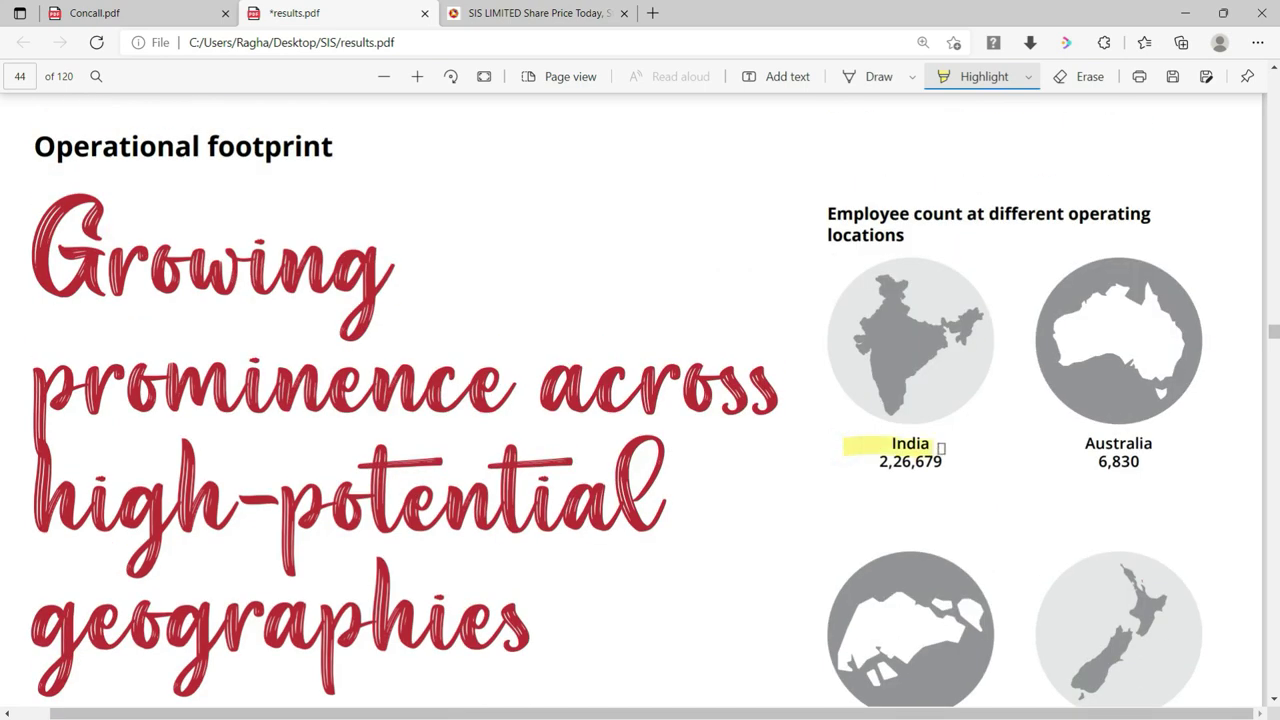
scroll(940, 468, "down", 1)
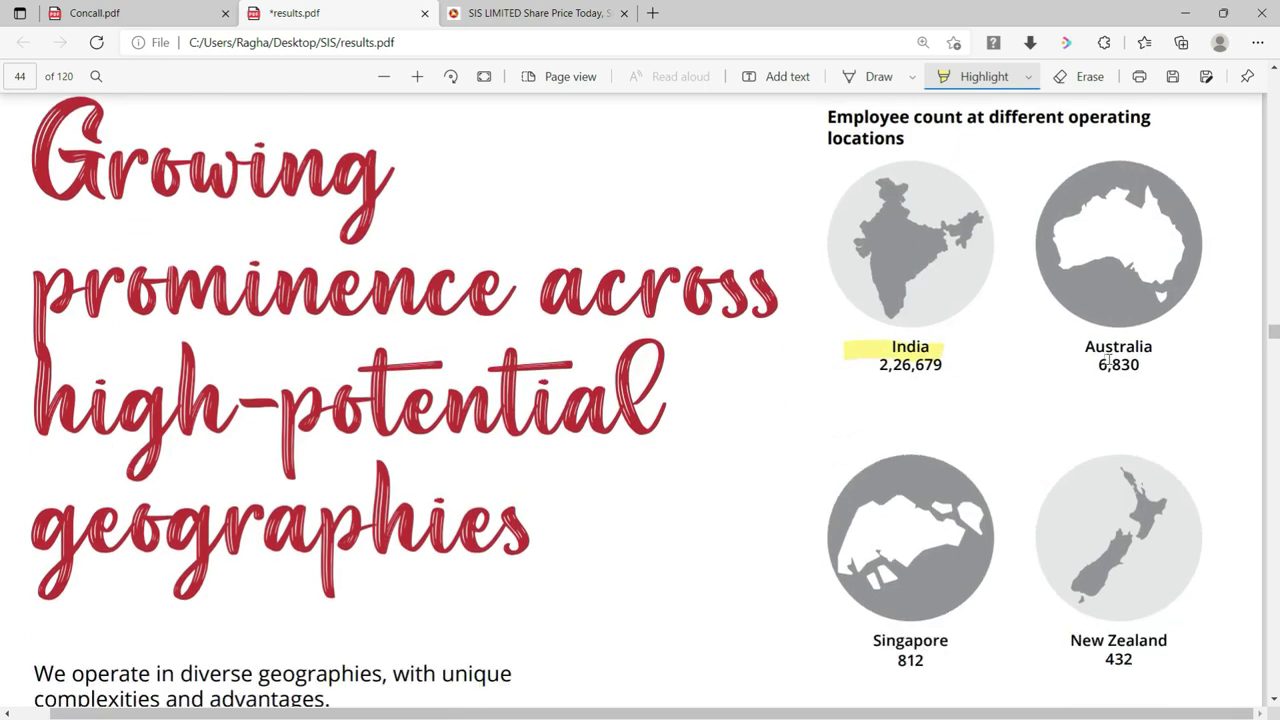
left_click_drag(1127, 364, 1152, 365)
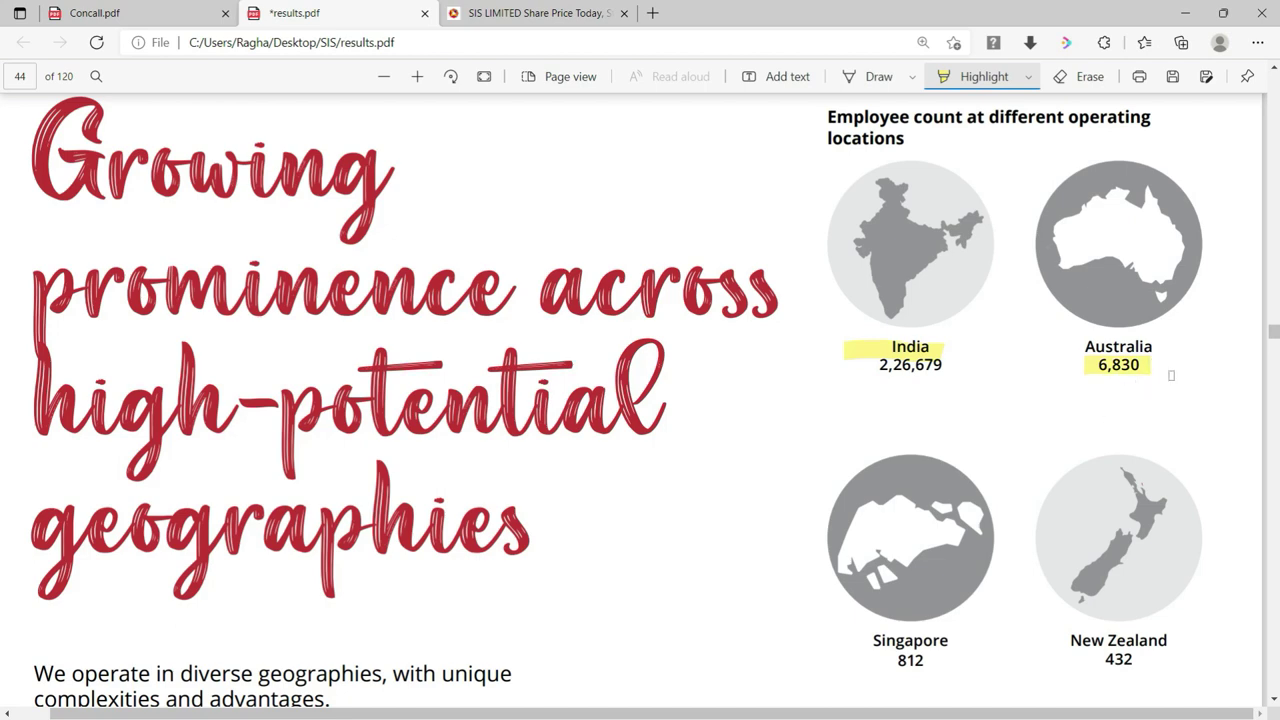
scroll(924, 648, "down", 1)
left_click_drag(897, 561, 909, 562)
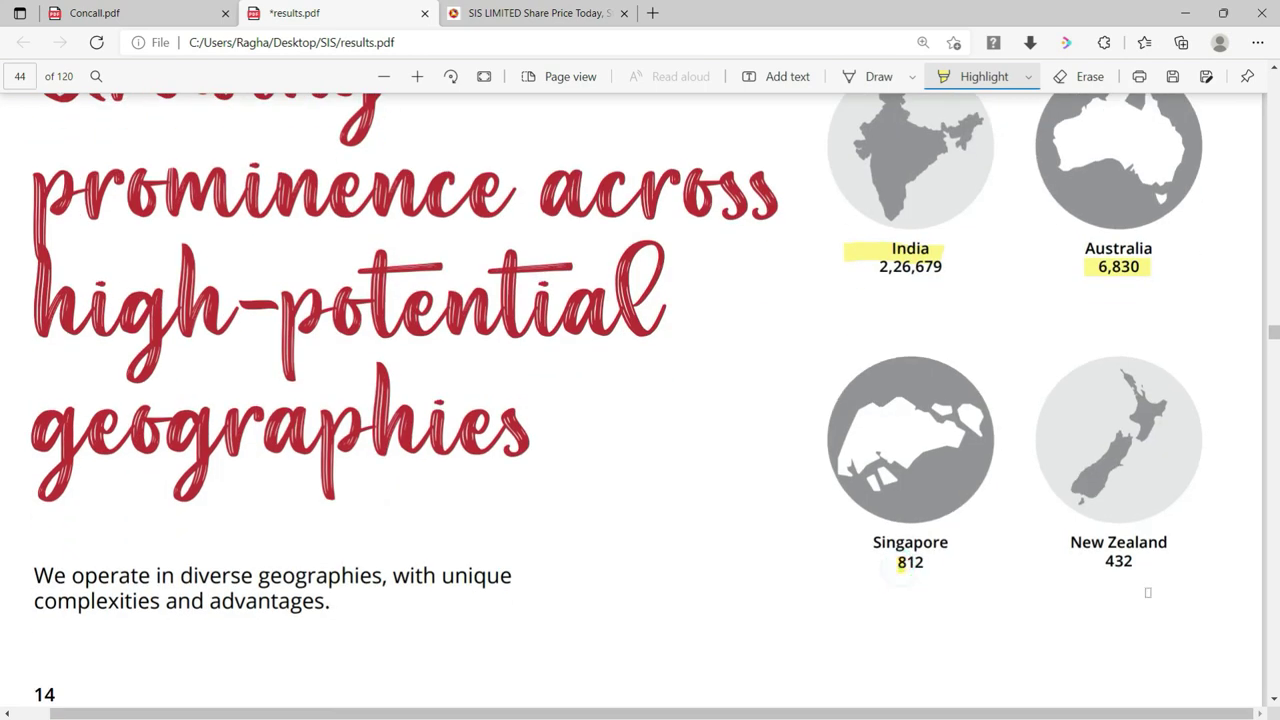
left_click_drag(1103, 559, 1146, 561)
- Examine the report's India operations figures, COVID-19 combat plan, market share and solution sales goals, and business model pages
scroll(822, 448, "down", 5)
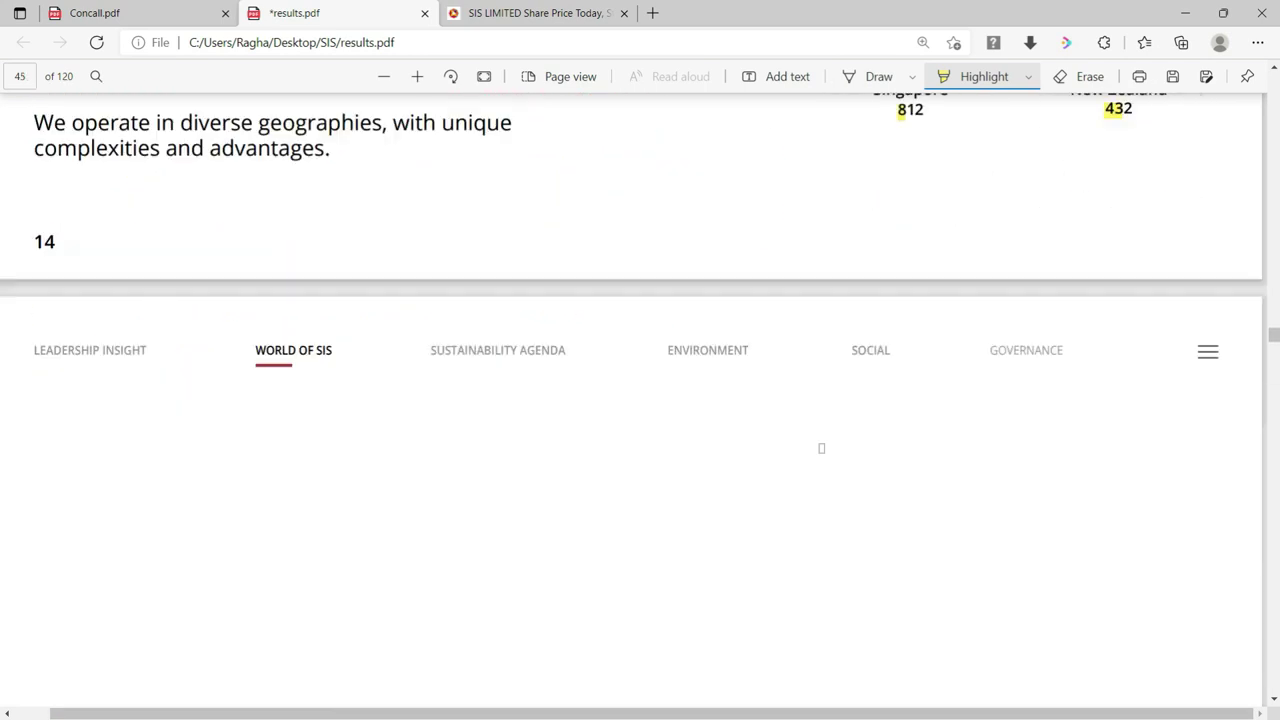
scroll(822, 448, "down", 7)
scroll(822, 448, "up", 2)
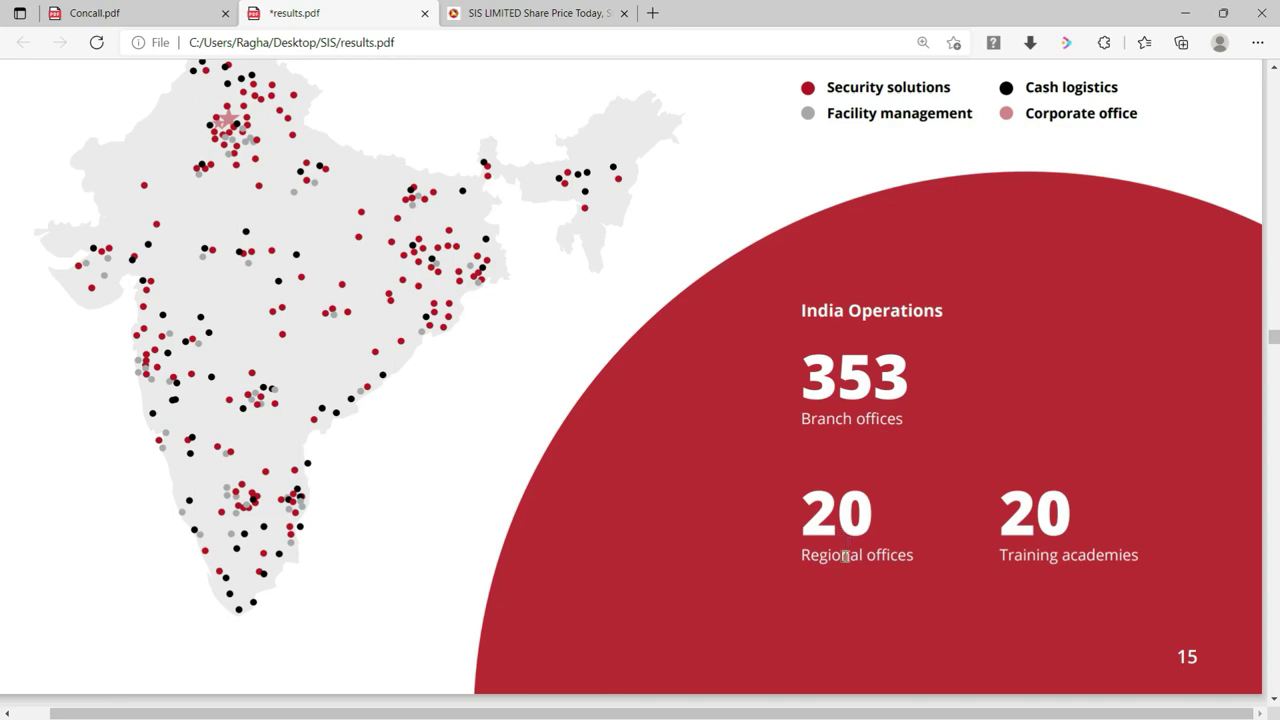
scroll(1031, 526, "down", 3)
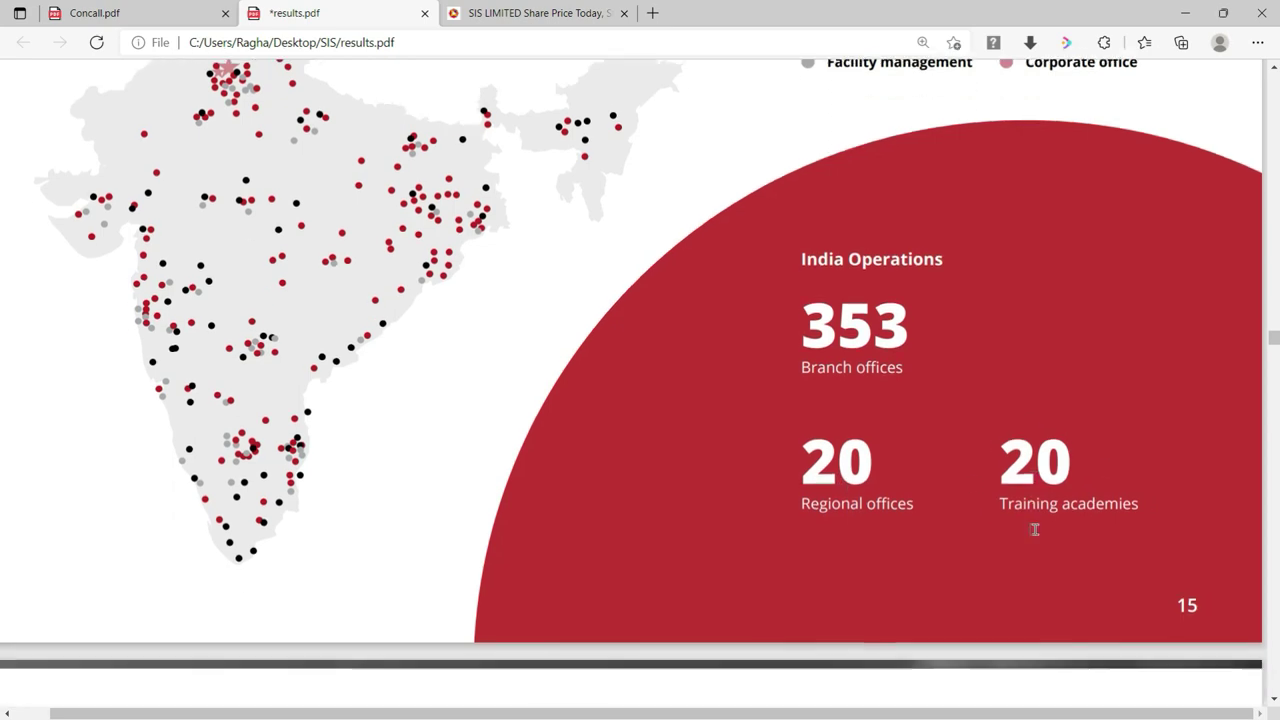
scroll(1085, 440, "down", 4)
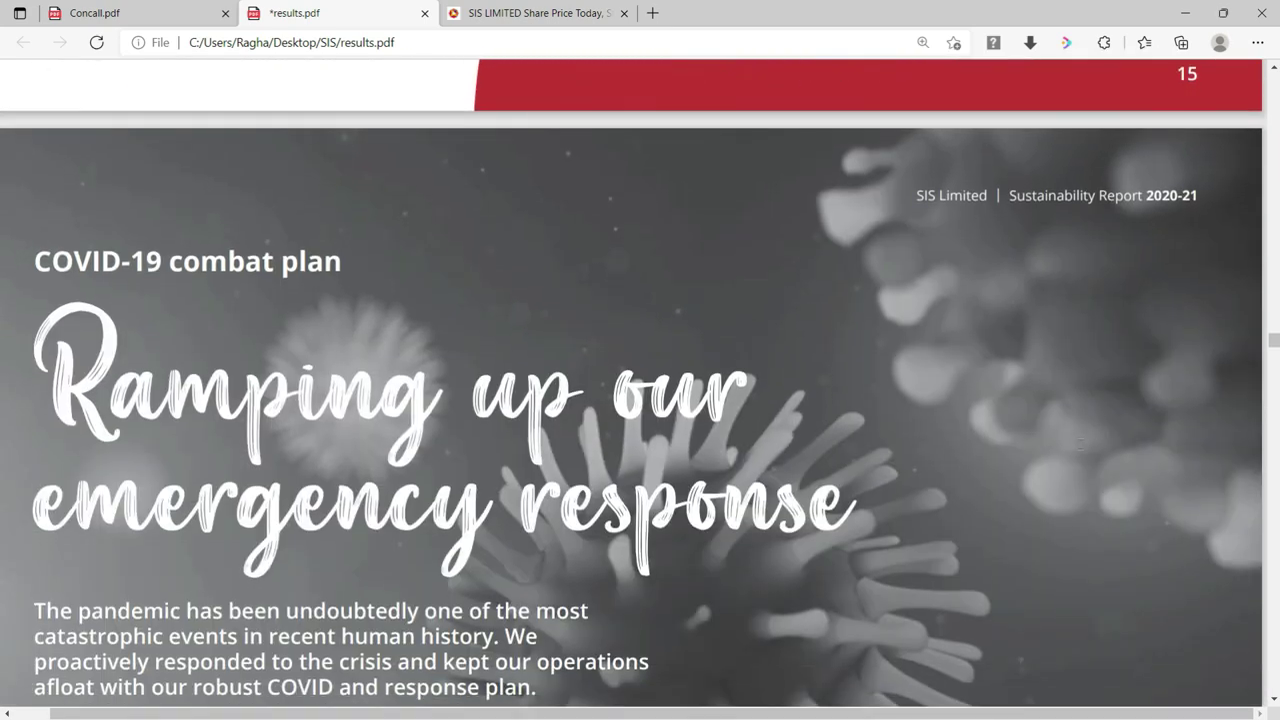
scroll(793, 496, "down", 10)
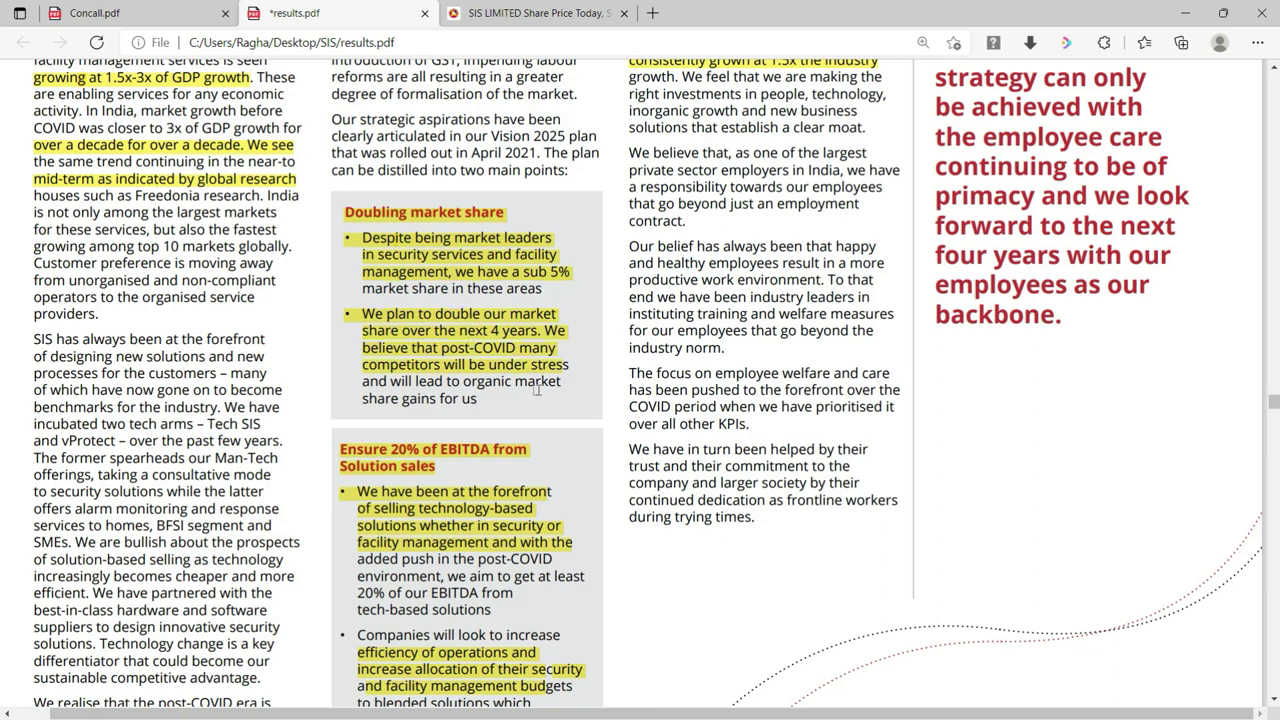
scroll(507, 390, "down", 2)
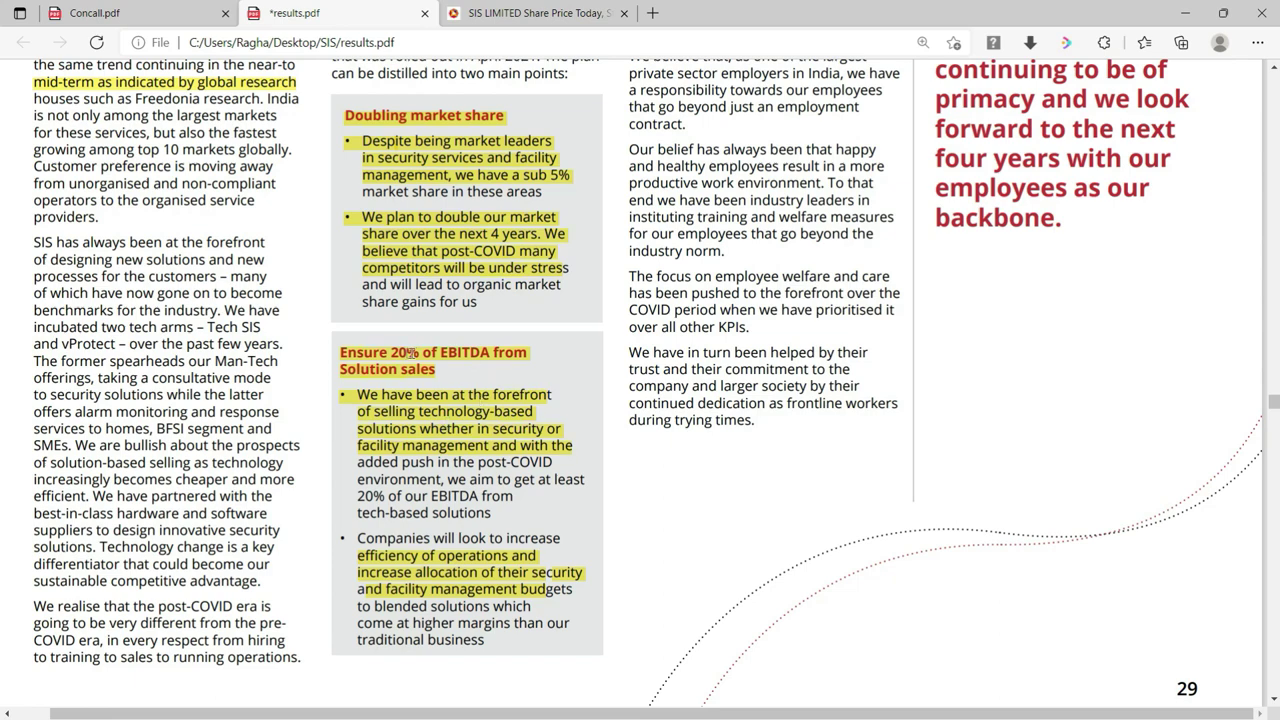
scroll(454, 416, "down", 10)
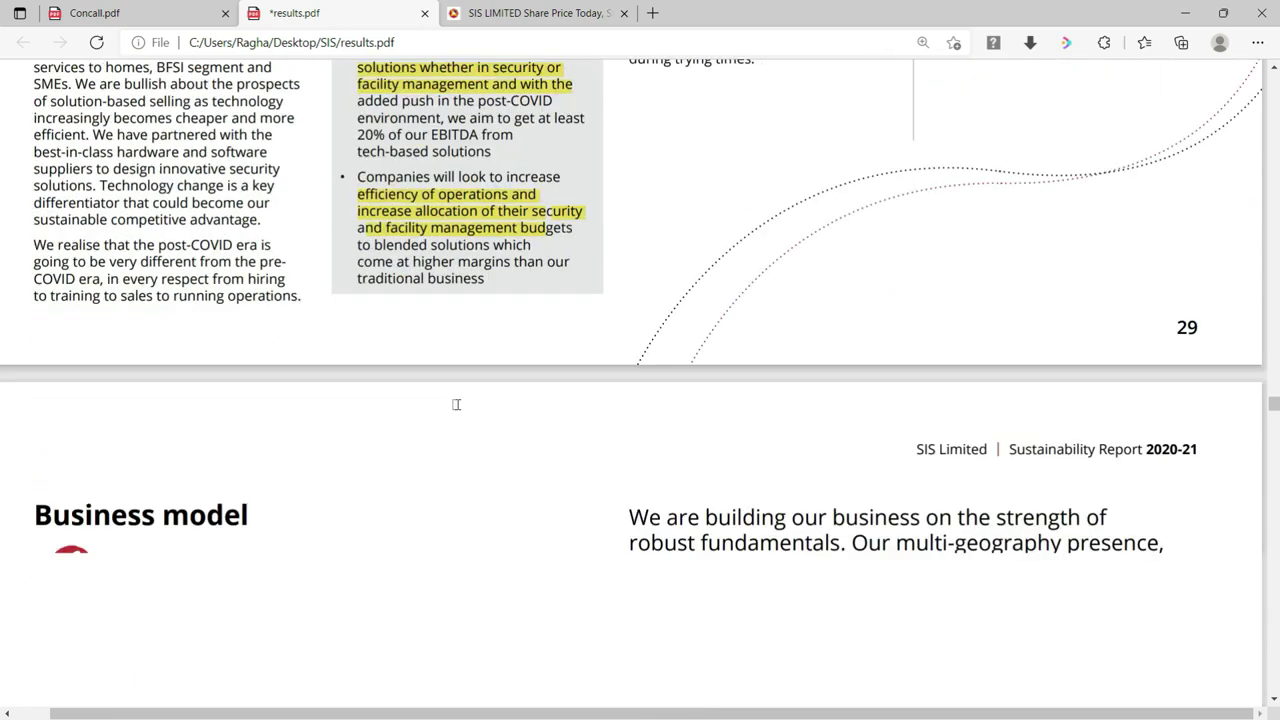
scroll(455, 406, "up", 3)
scroll(455, 406, "down", 12)
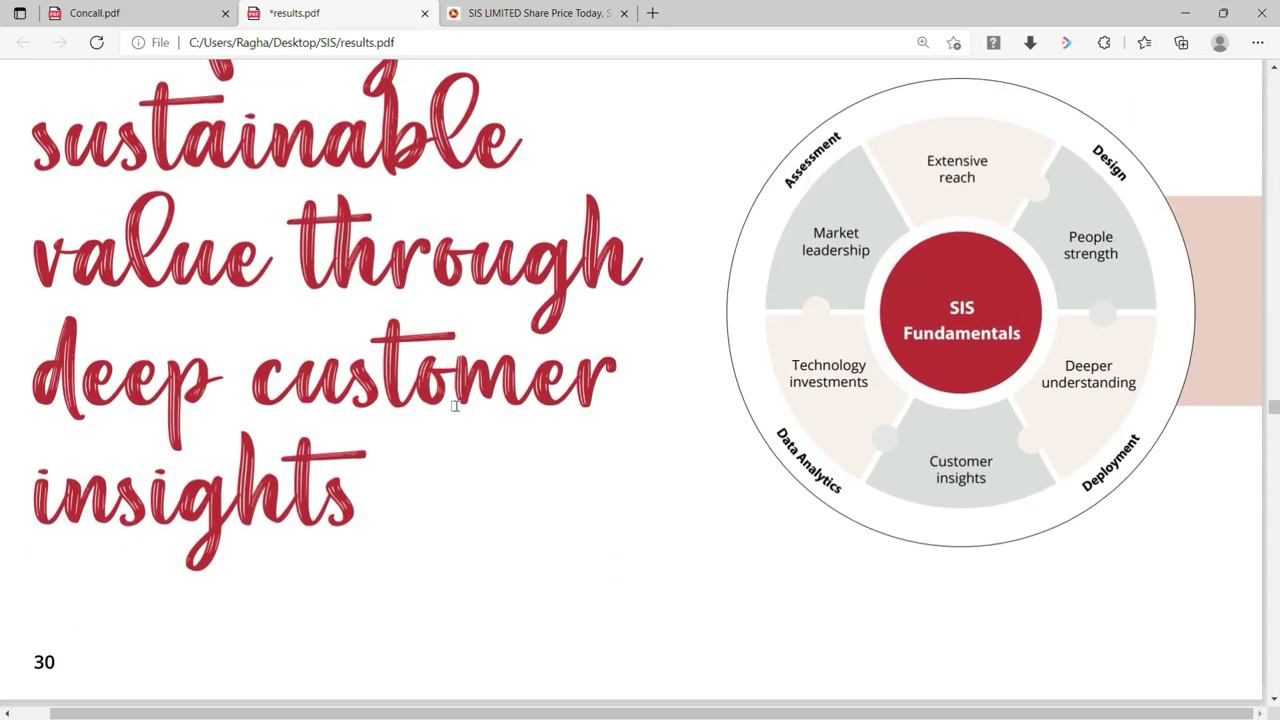
scroll(455, 406, "down", 10)
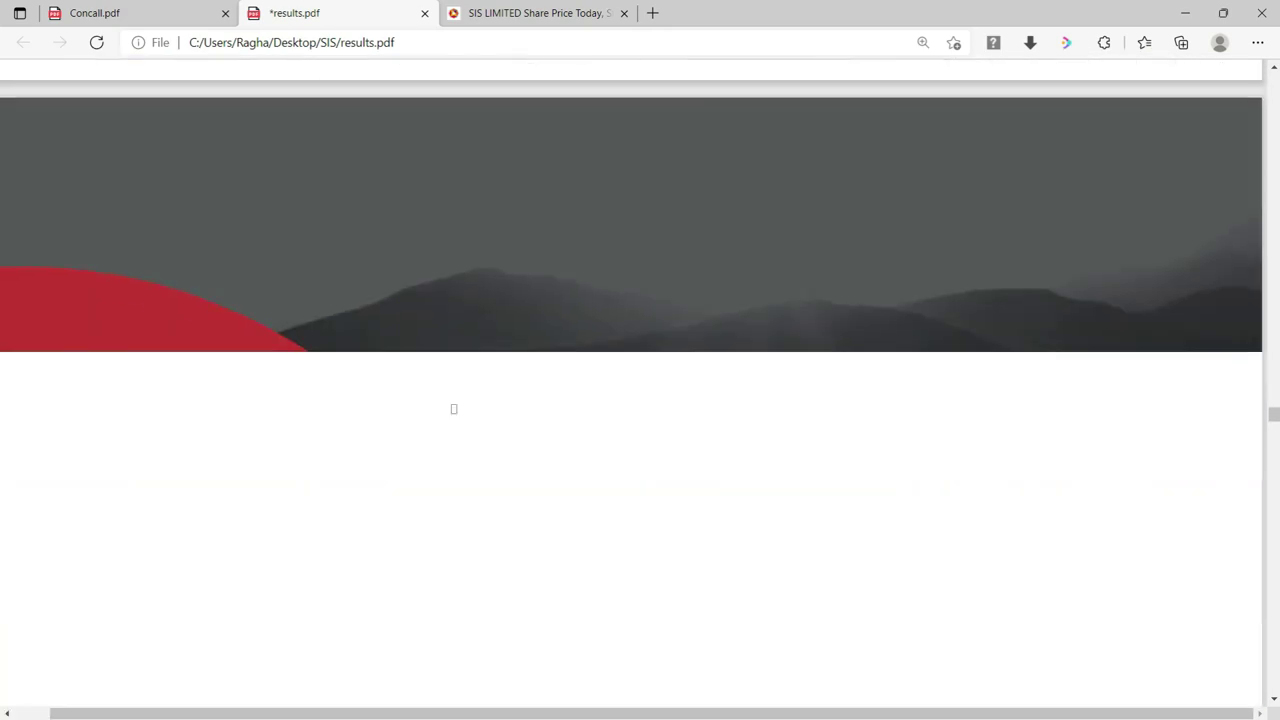
- In Concall.pdf, highlight "at a 6% EBITDA" and the passage from "20% return on capital employed" through "if you see our ROC"
key("ctrl+shift+Tab")
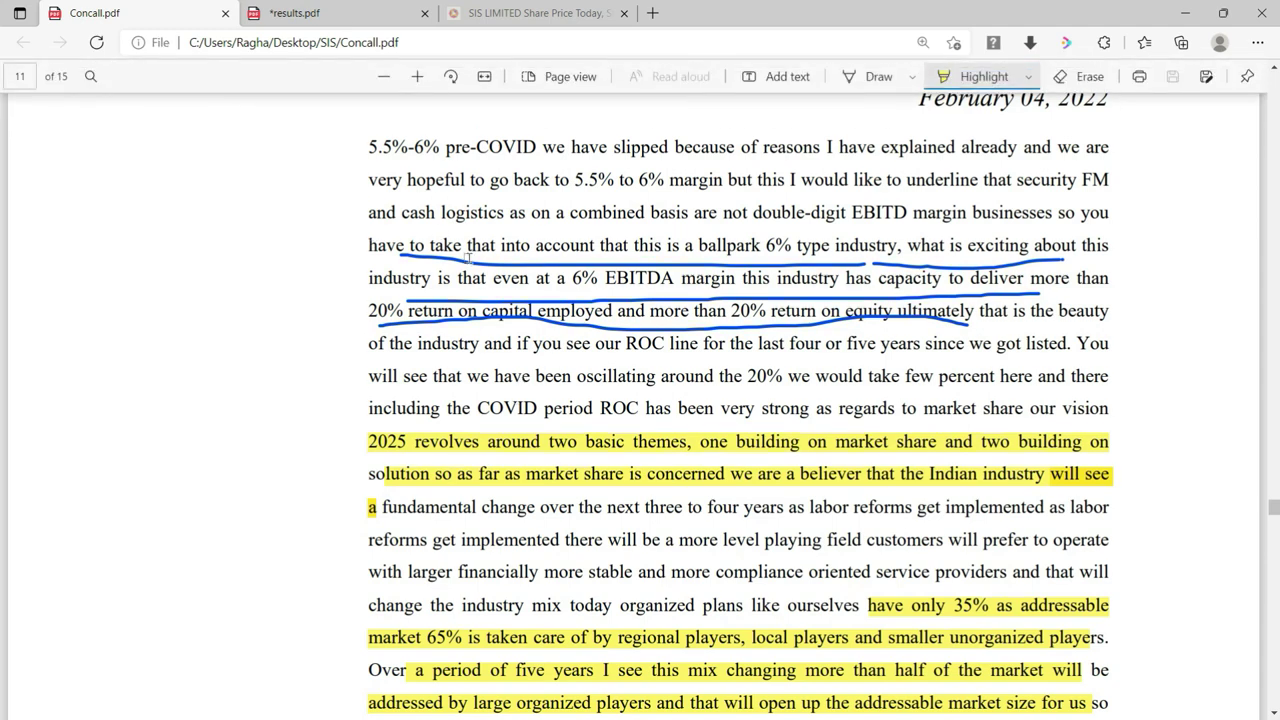
left_click_drag(531, 281, 676, 281)
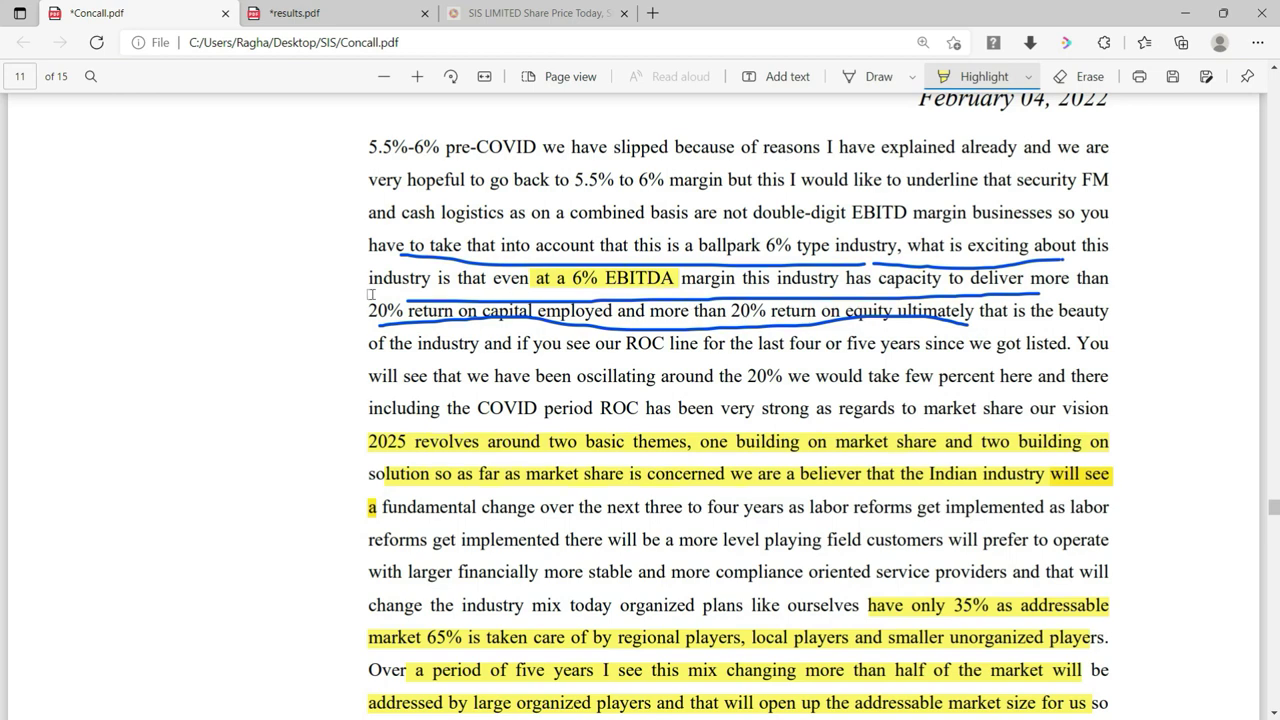
left_click_drag(370, 296, 657, 338)
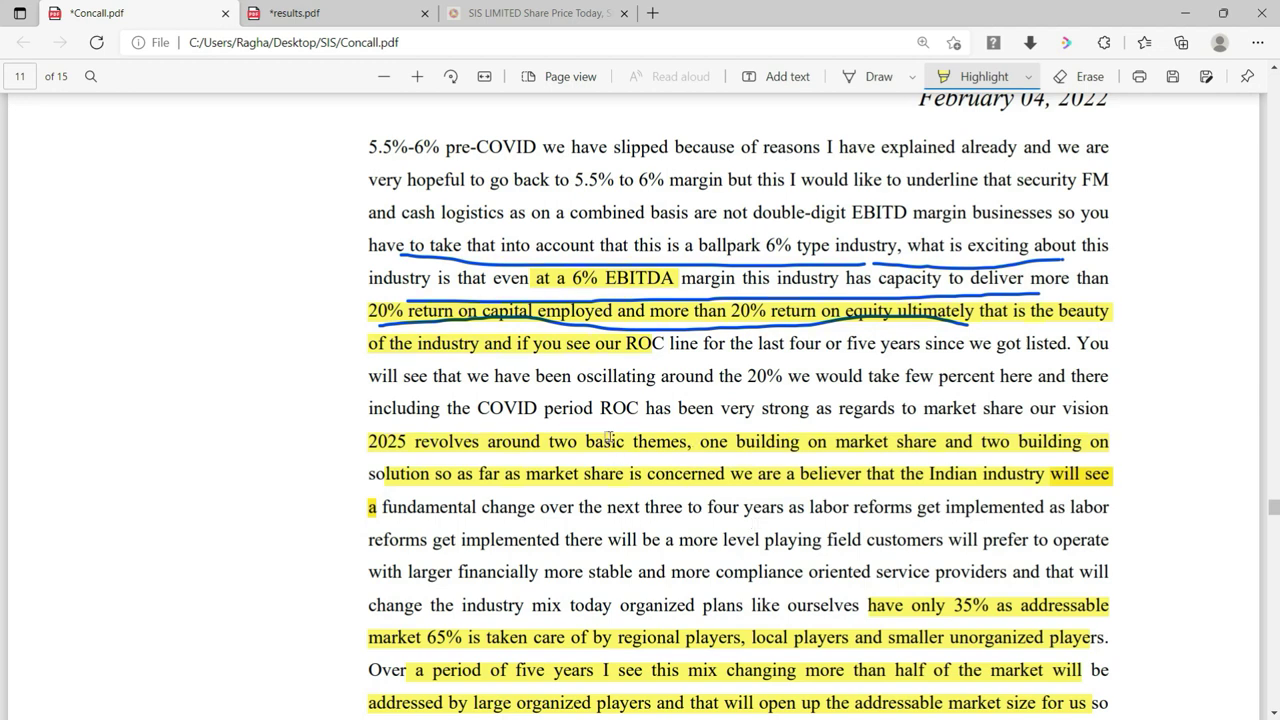
- Highlight the labor reforms passage from "over the next three to four years" through "there will be a more level playing"
scroll(608, 438, "down", 1)
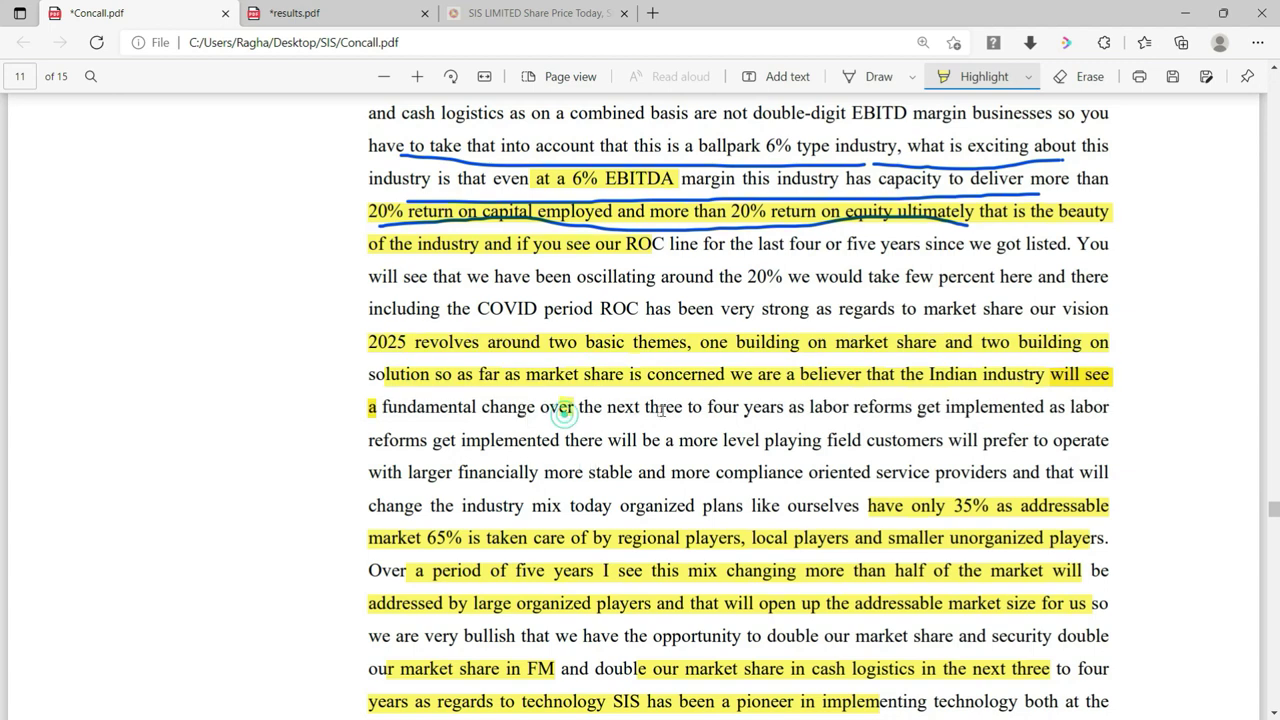
left_click_drag(562, 412, 826, 440)
scroll(818, 528, "down", 1)
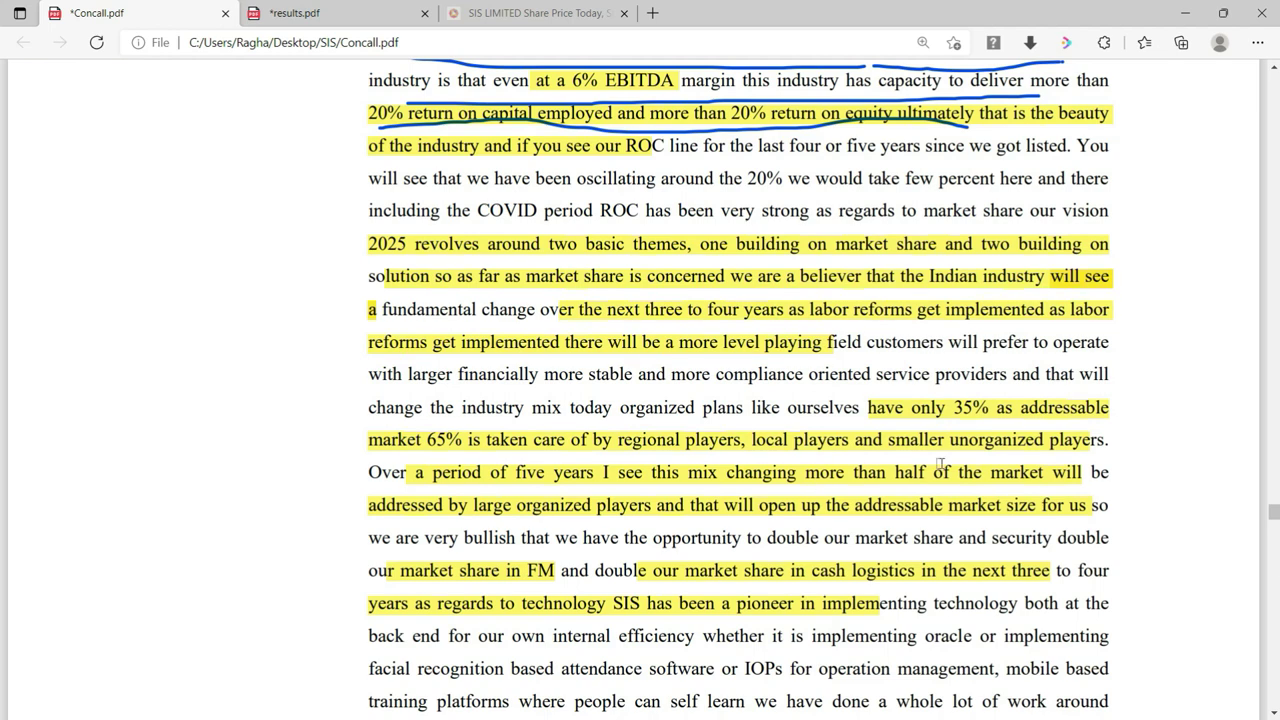
scroll(770, 505, "down", 3)
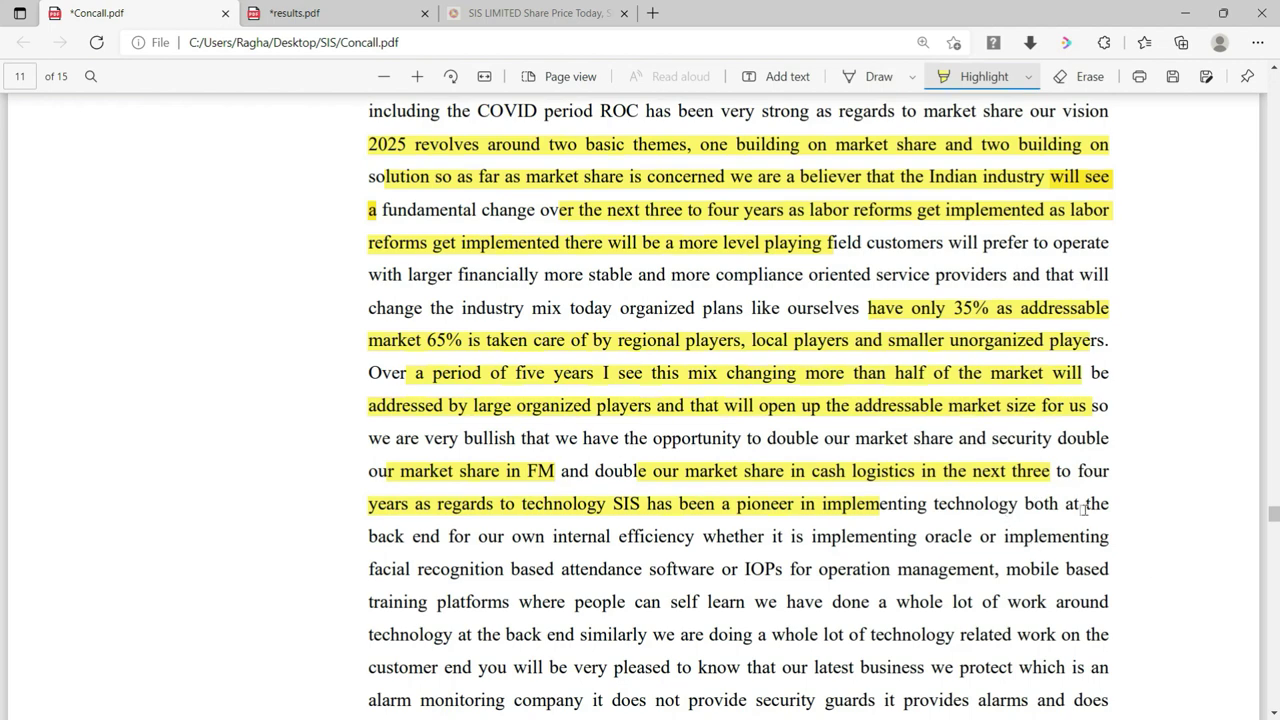
scroll(1084, 510, "up", 3)
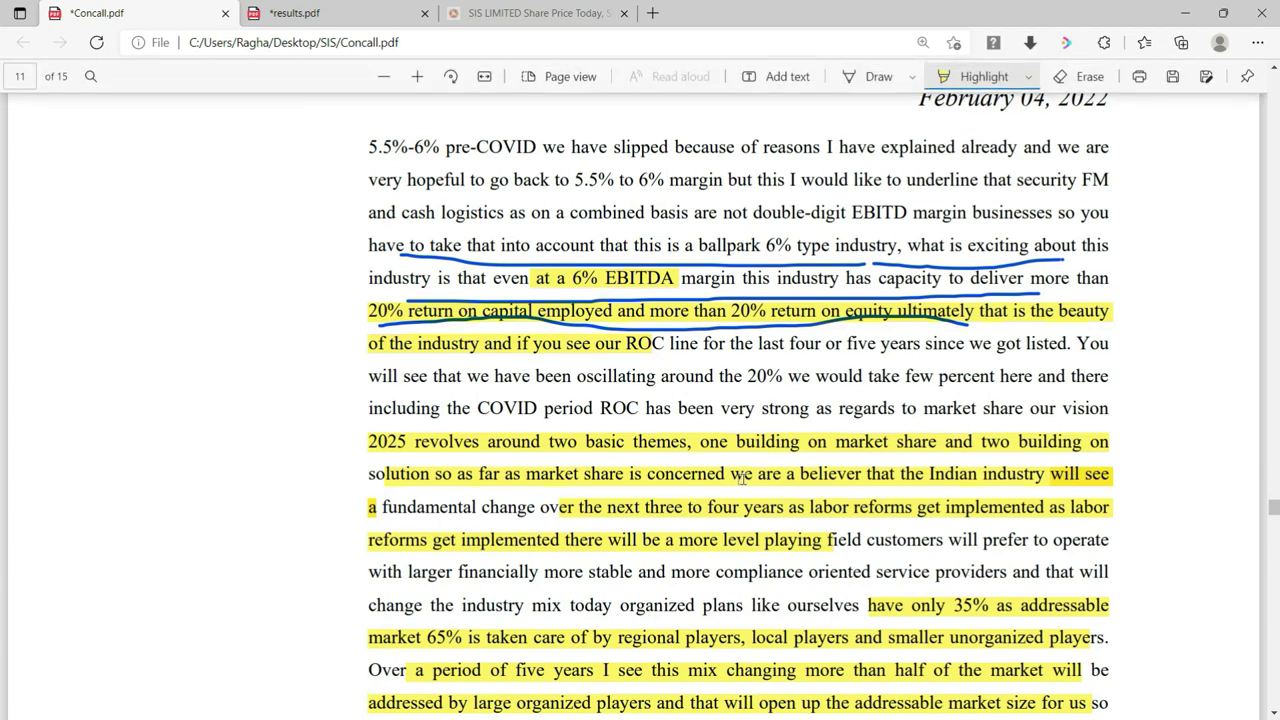
- Switch to Chrome and open the Valuation L&T Tech spreadsheet at its two-stage DCF calculation
left_click(1180, 14)
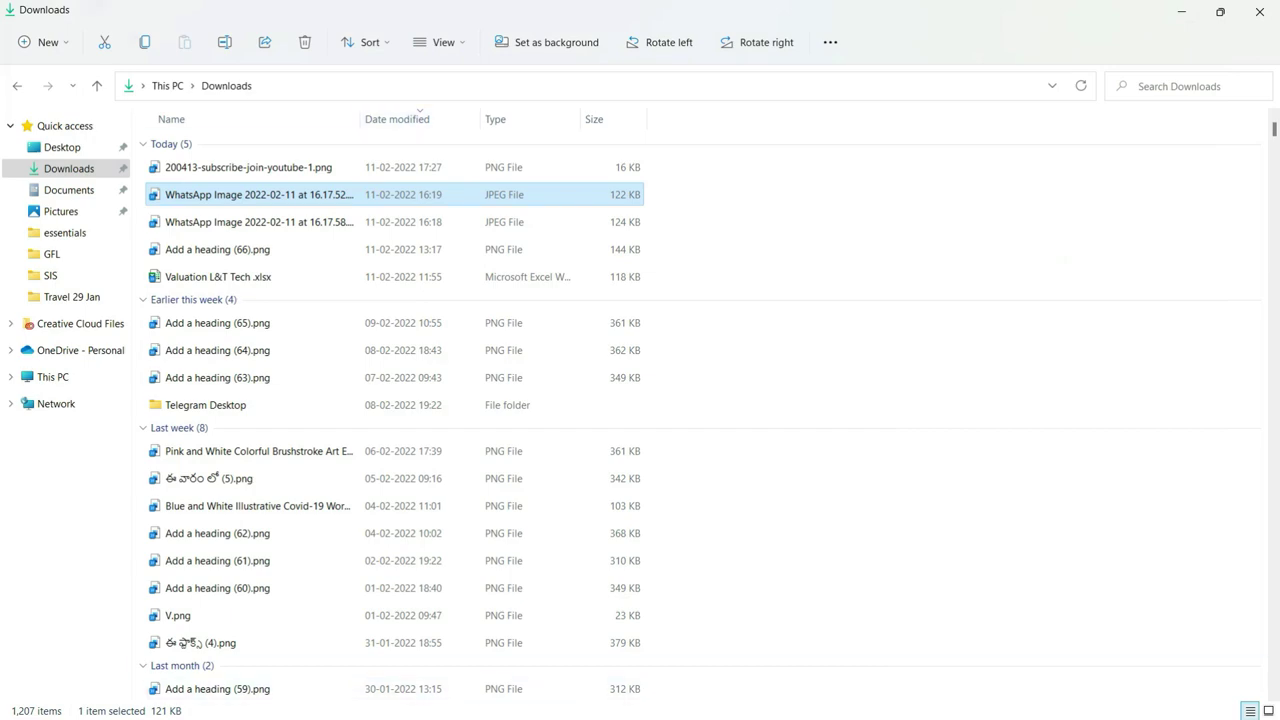
key("super")
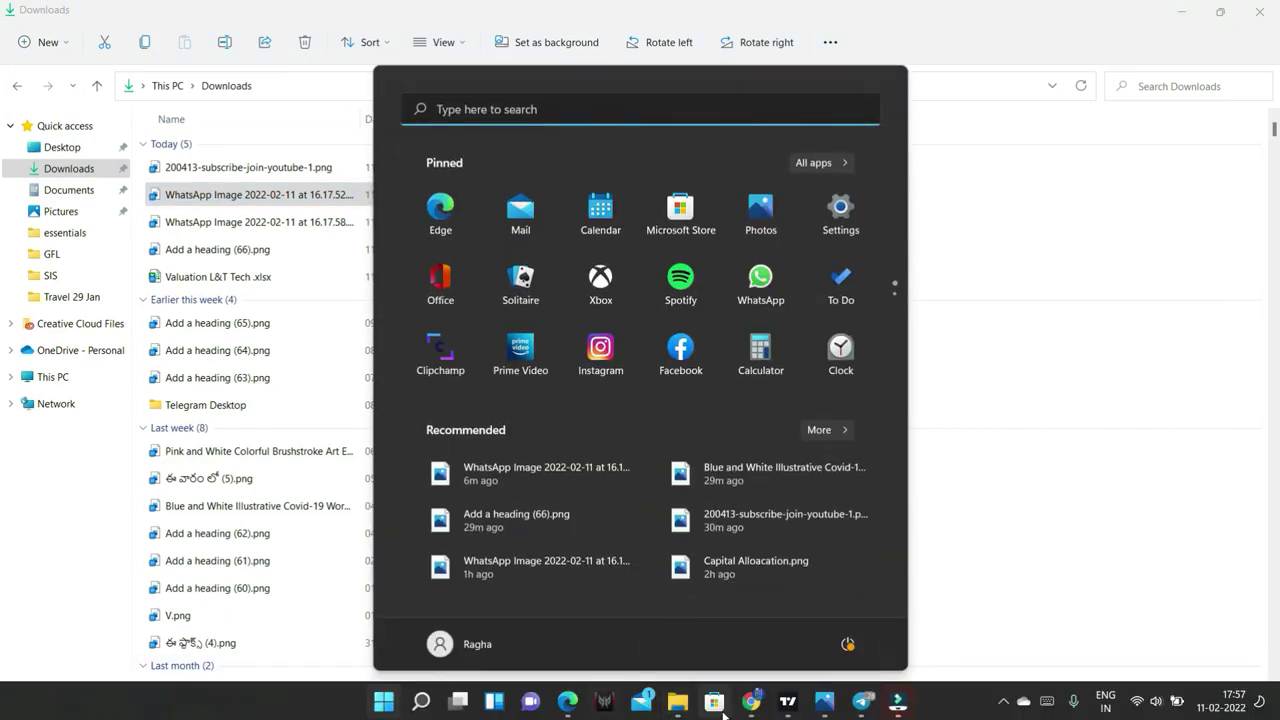
left_click(754, 712)
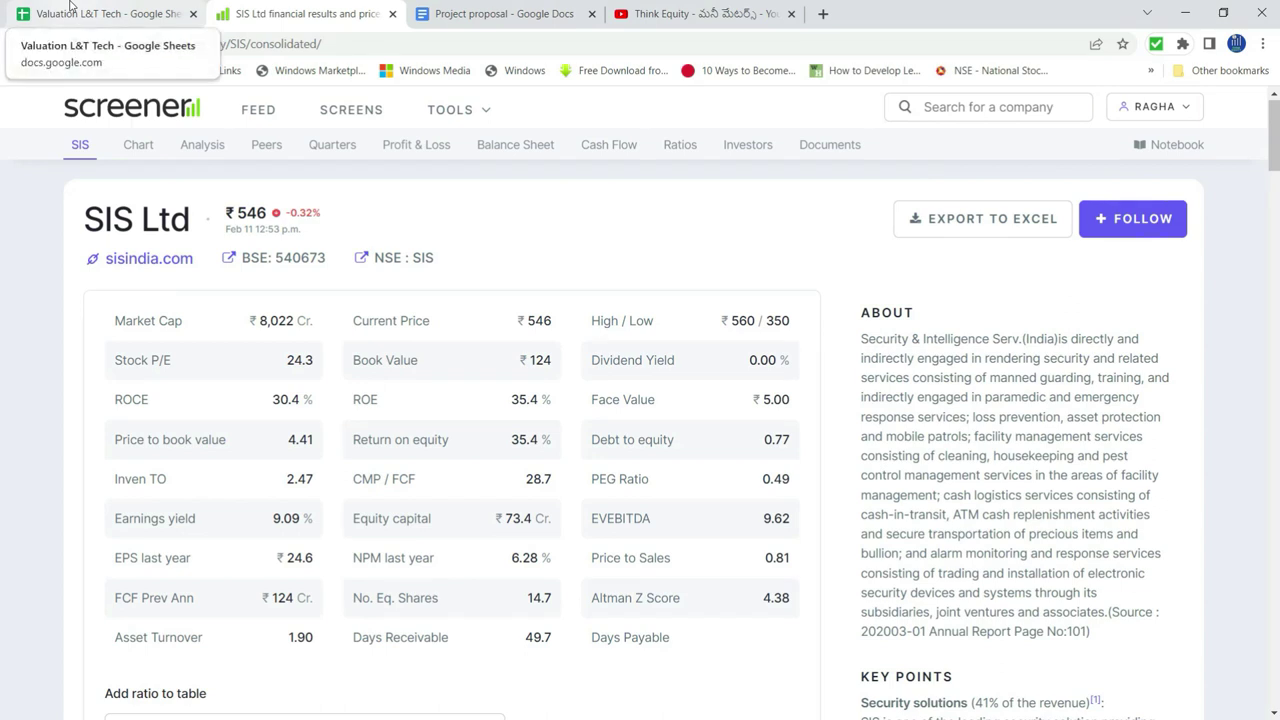
left_click(70, 5)
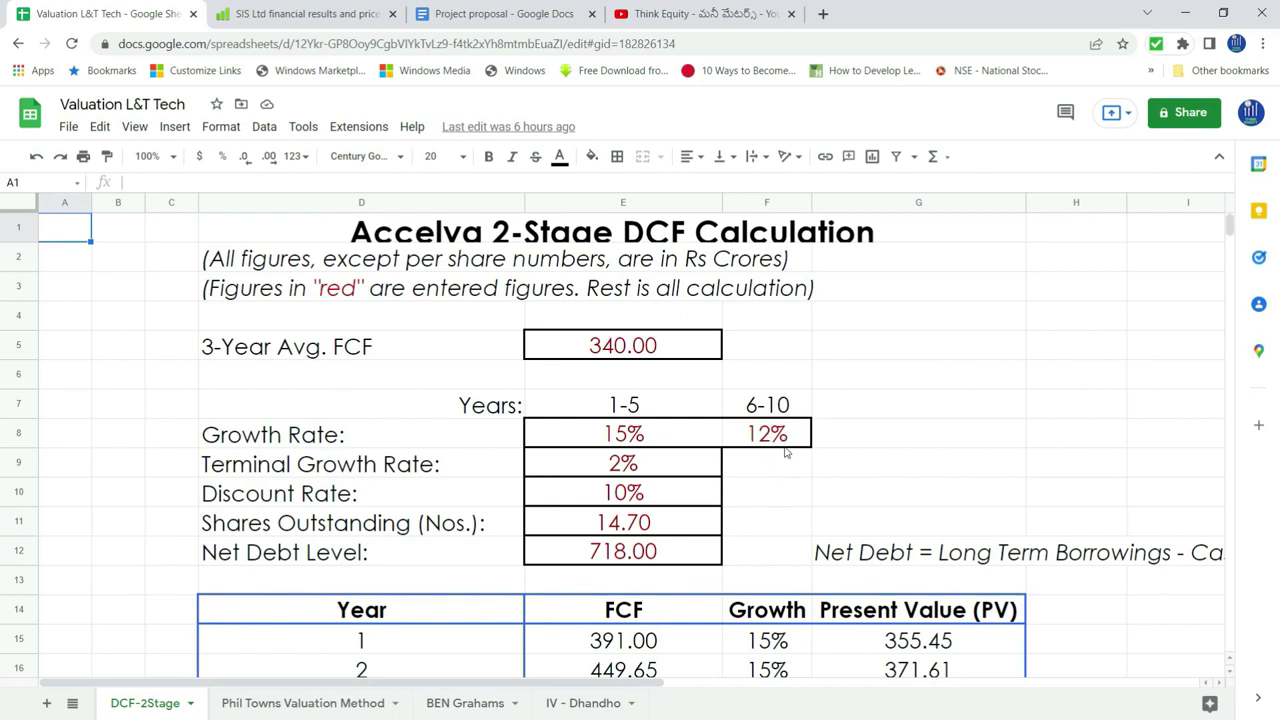
- Review the DCF growth, discount, share and debt assumptions, the SIS Ltd Screener page, the yearly cash flows and the intrinsic value
scroll(900, 489, "down", 1)
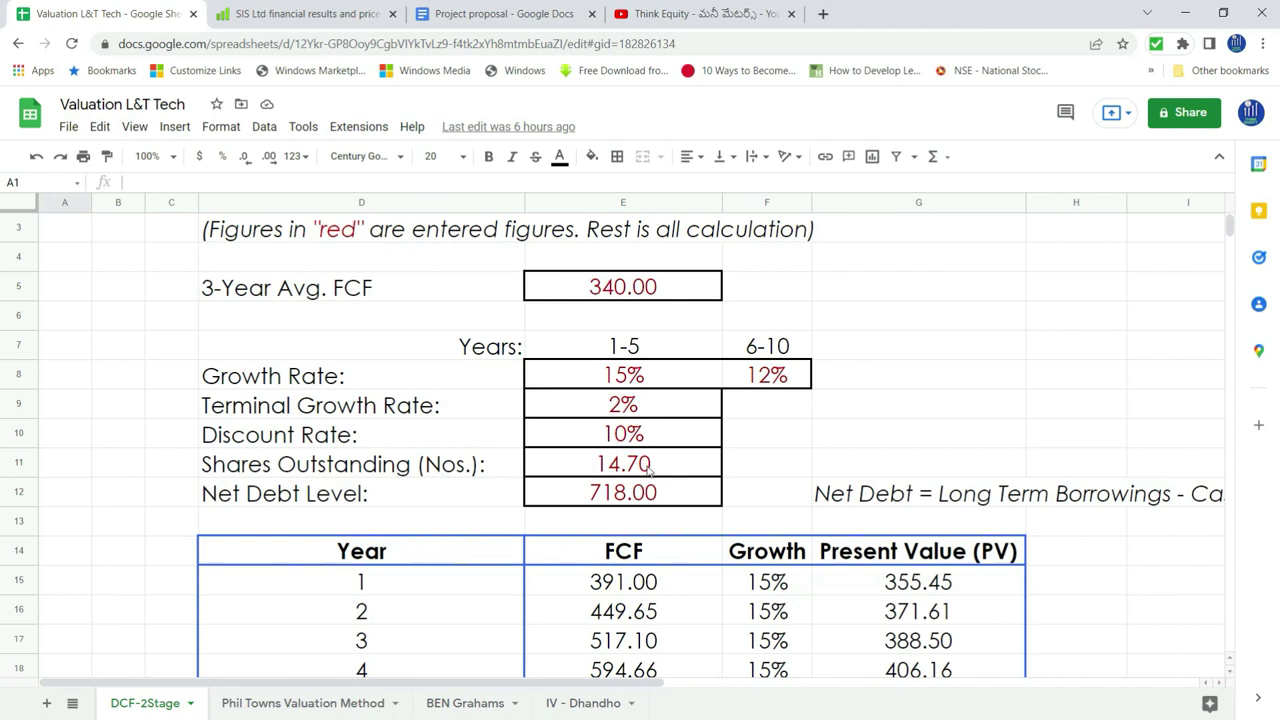
left_click(300, 14)
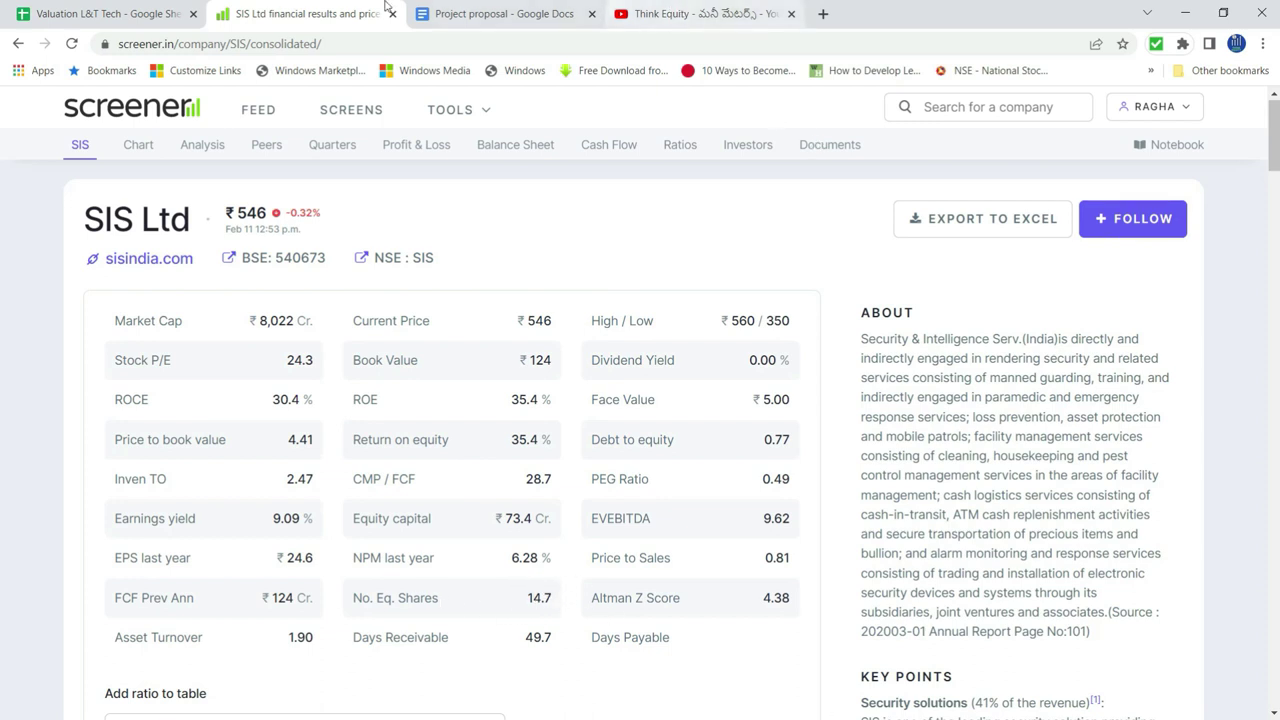
left_click(62, 10)
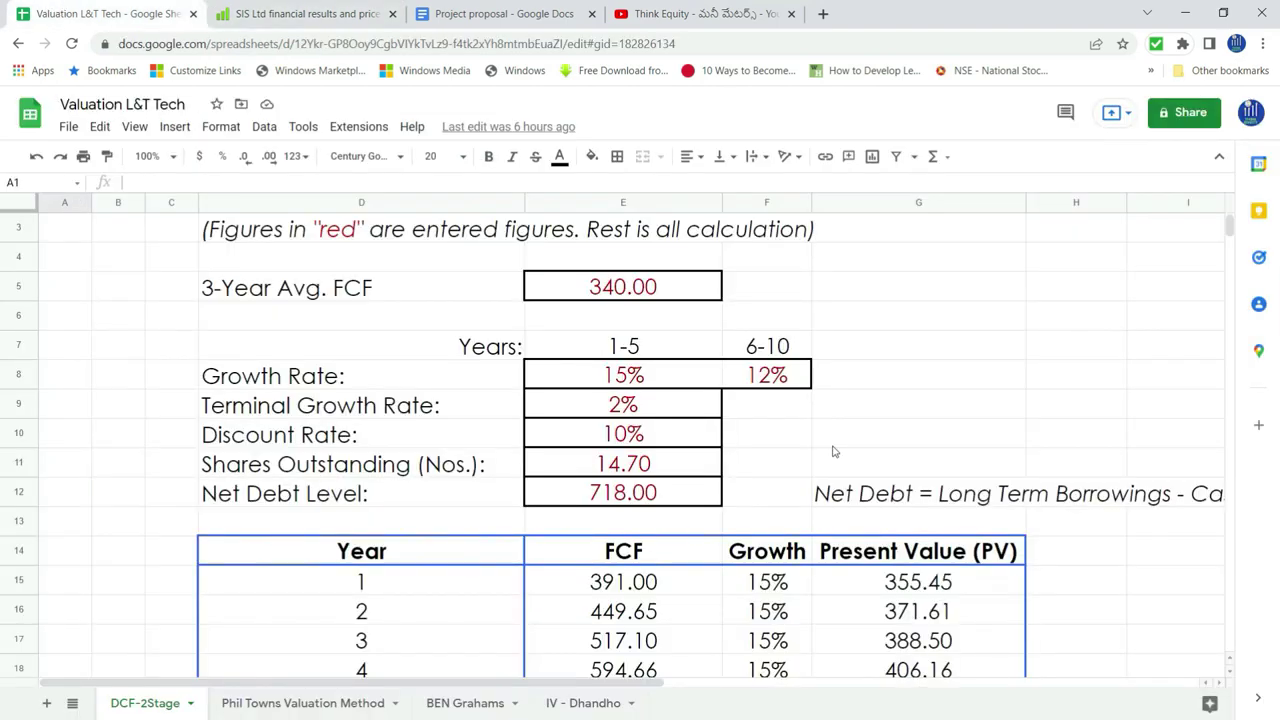
scroll(834, 452, "down", 2)
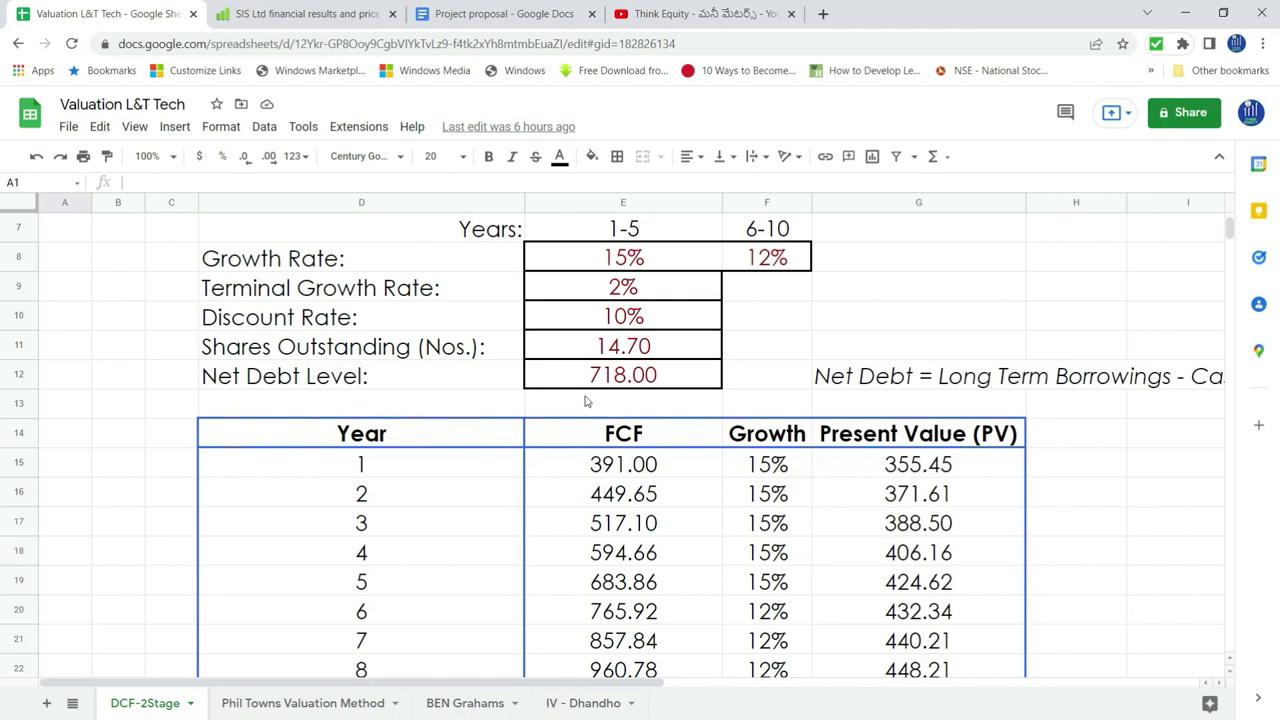
scroll(652, 395, "down", 1)
scroll(652, 395, "down", 2)
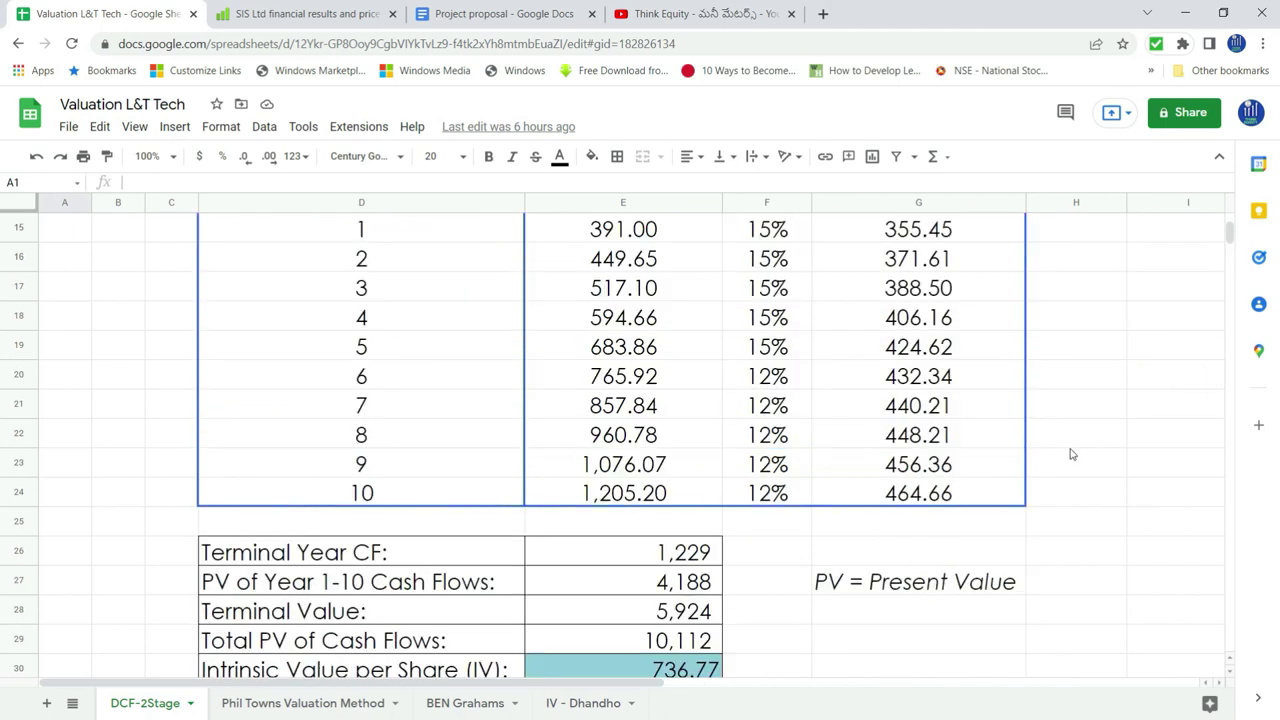
scroll(1051, 503, "up", 2)
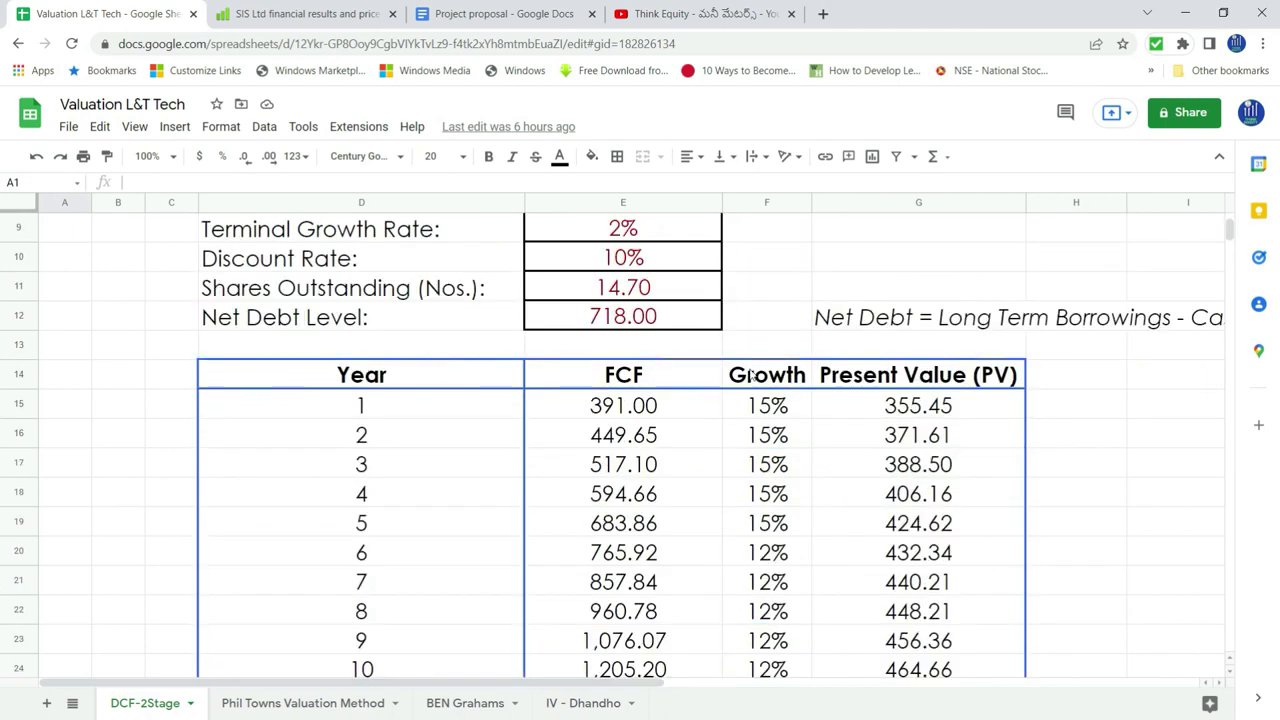
scroll(757, 434, "down", 5)
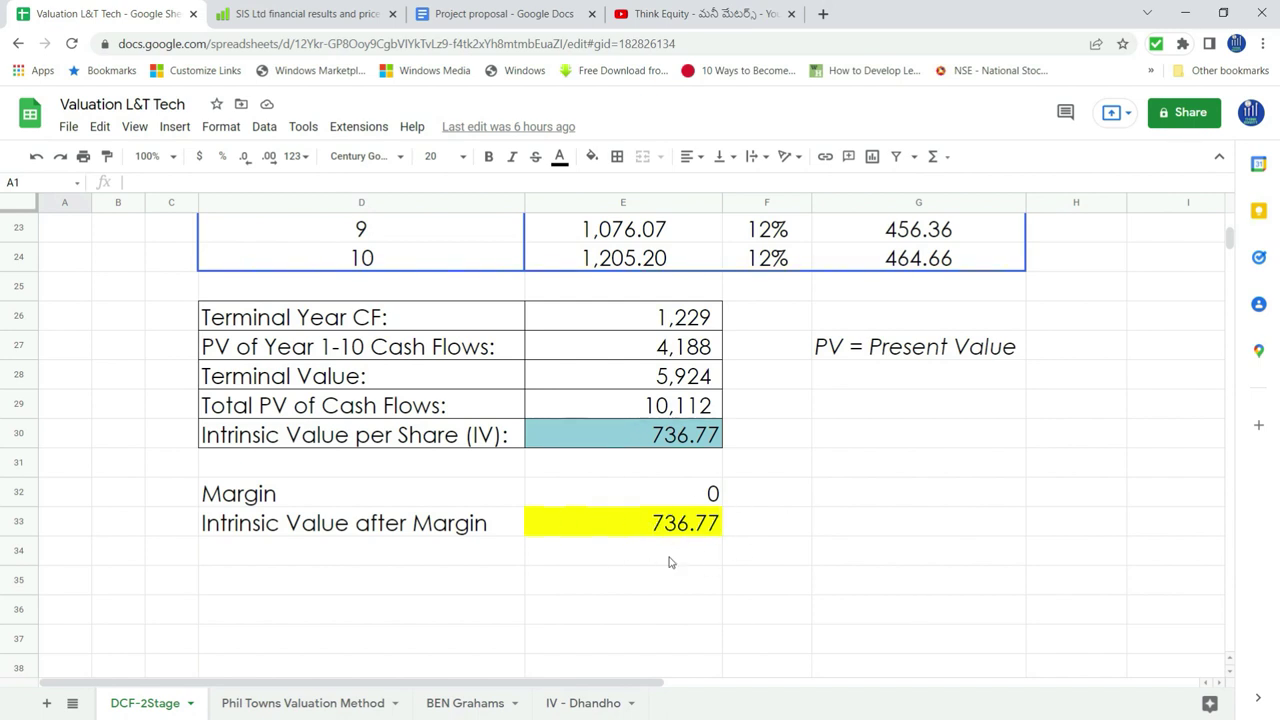
- Set the Margin under the intrinsic value per share to 30
left_click(687, 497)
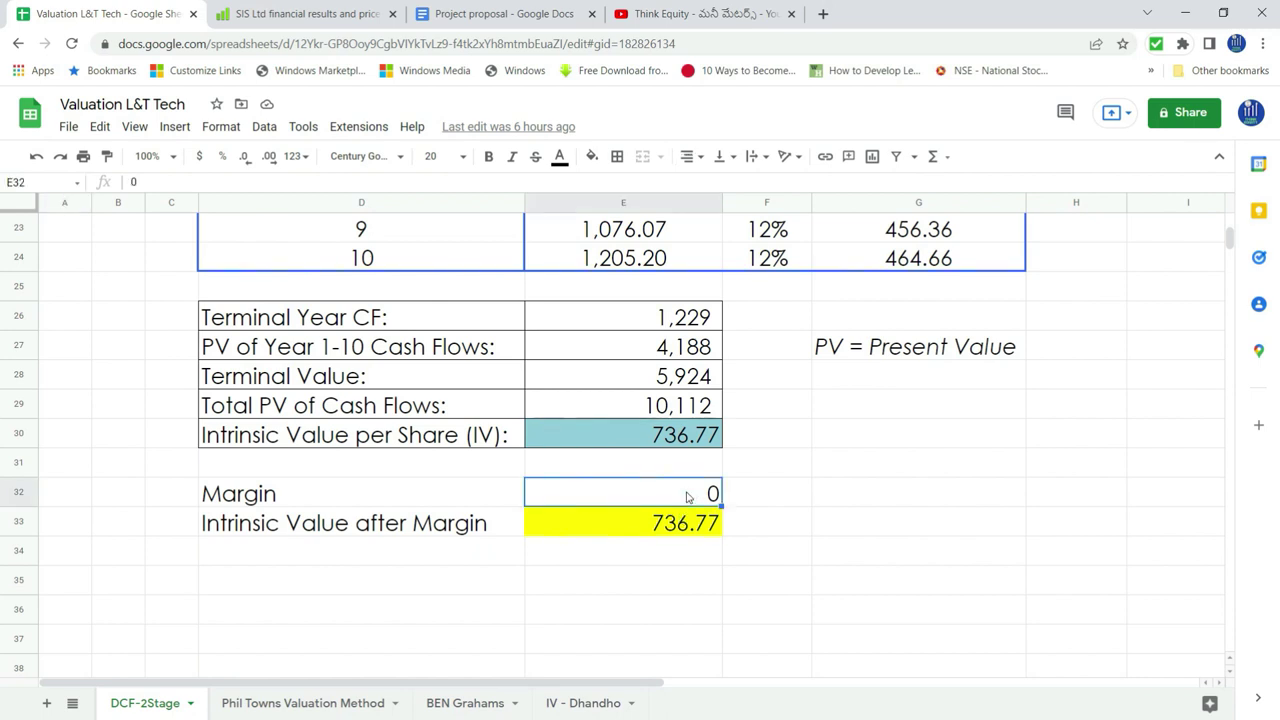
type("30")
key("Return")
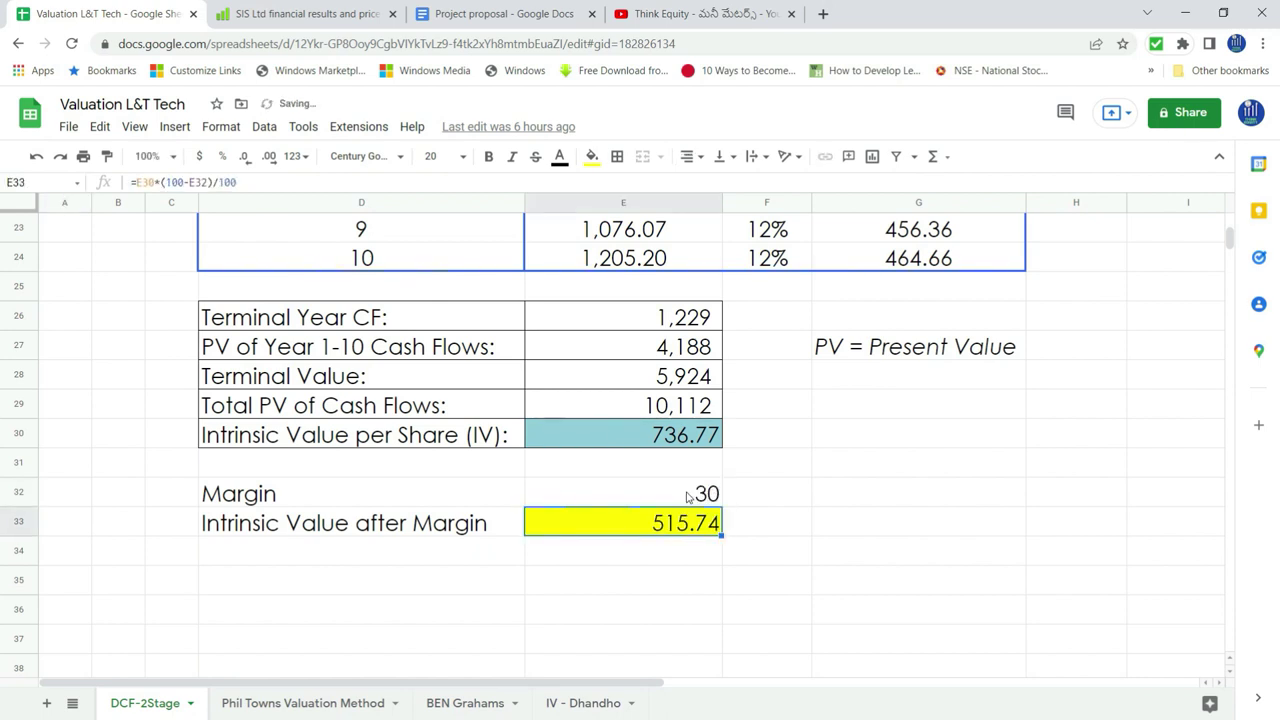
- Change the Margin in the DCF calculation to 25
left_click(678, 494)
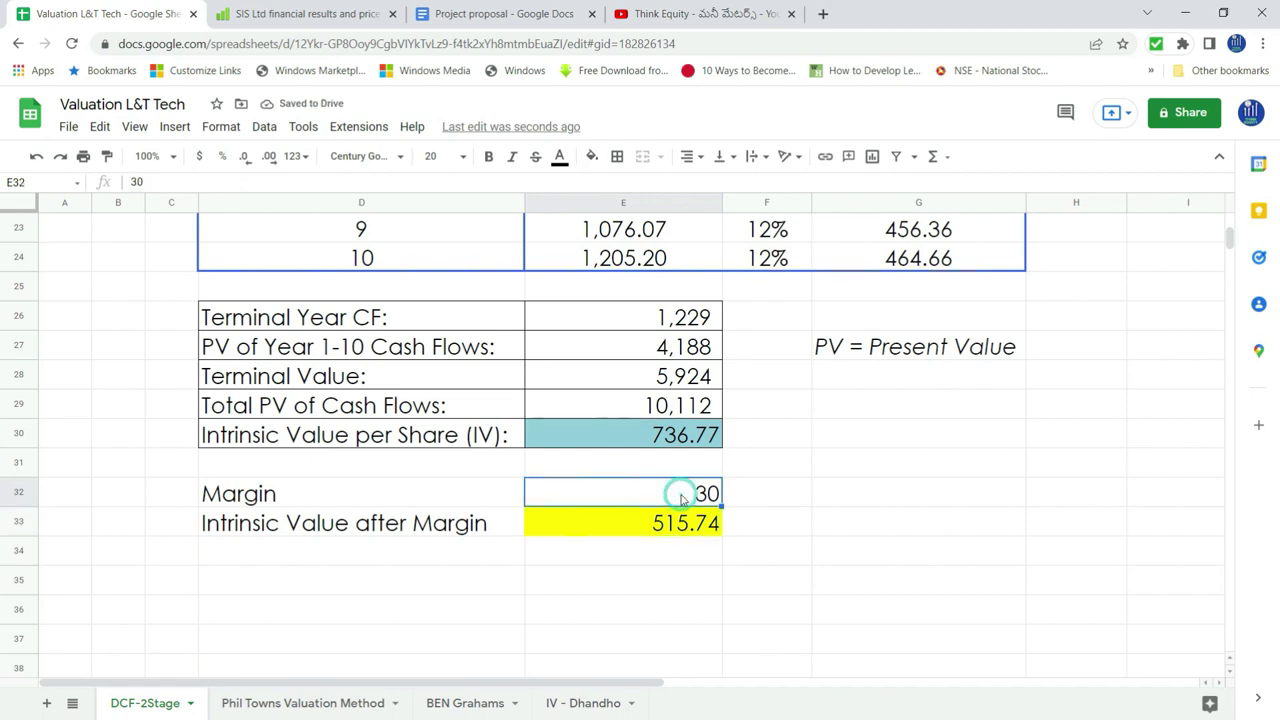
type("25")
key("Return")
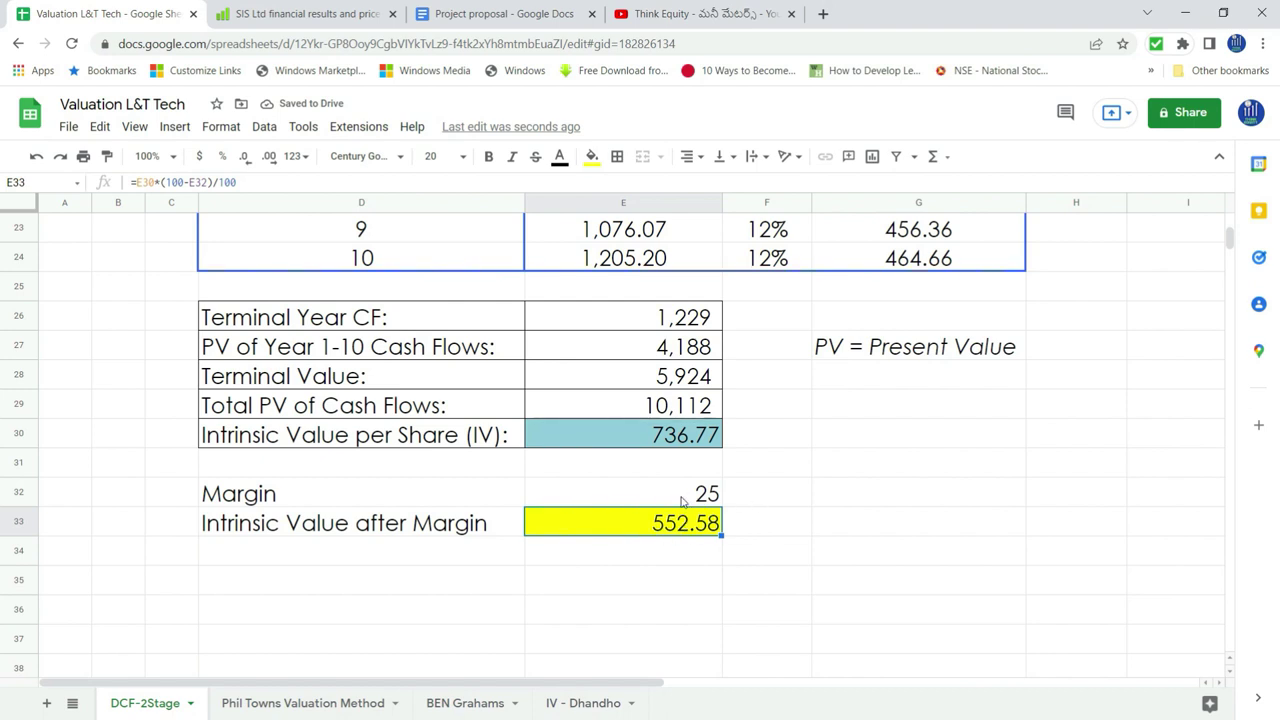
- Set the Margin in the DCF calculation to 0
left_click(684, 499)
type("0")
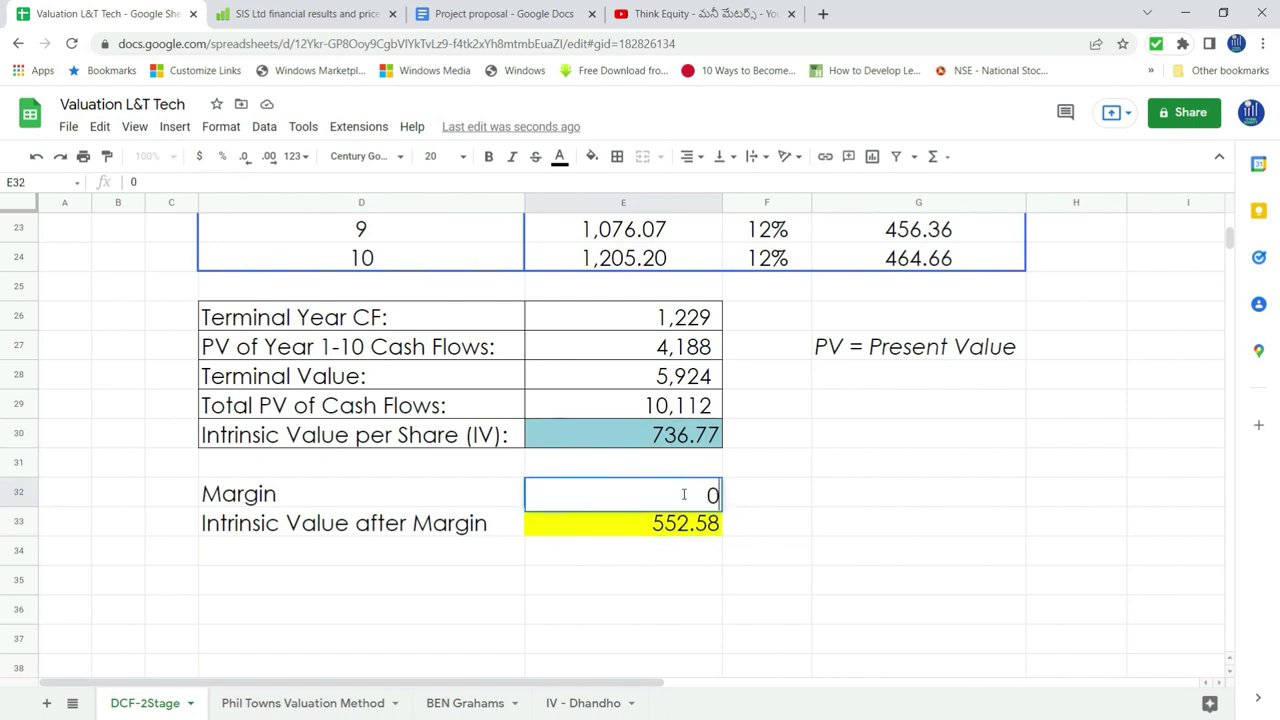
key("Return")
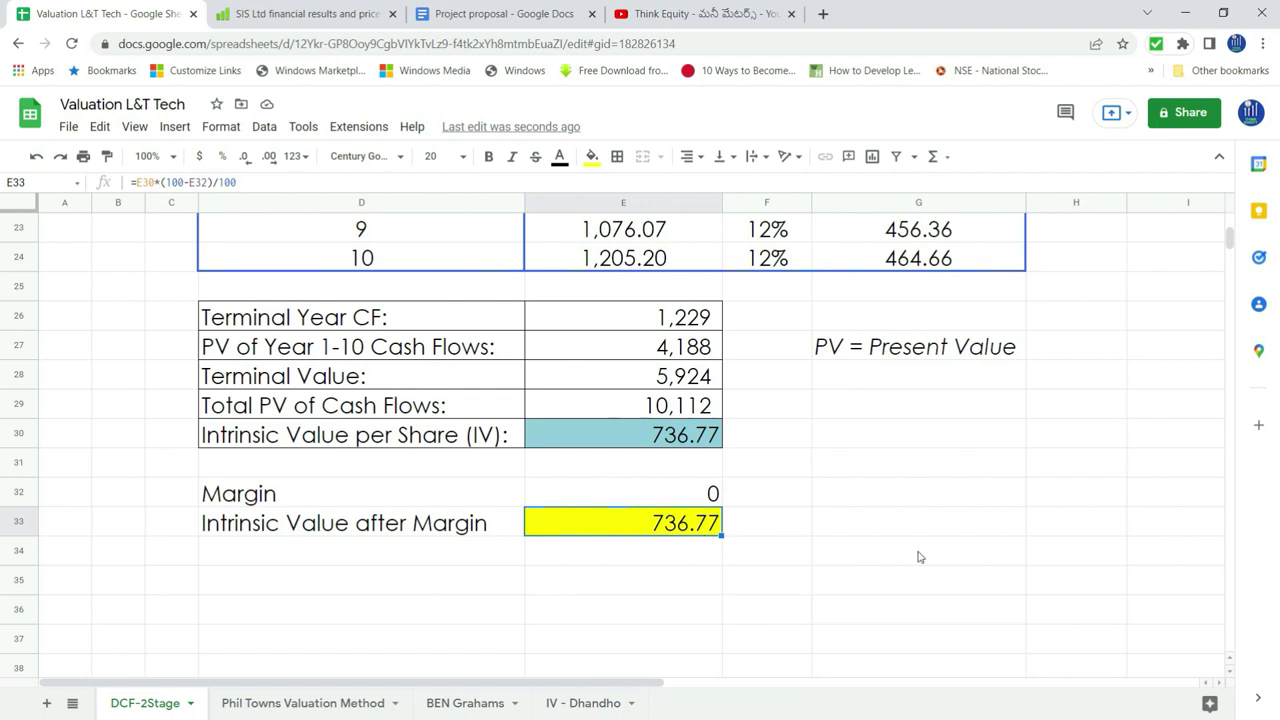
- Compare the fair values on the Phil Towns, BEN Grahams and IV - Dhandho sheets with the DCF-2Stage result
left_click(340, 708)
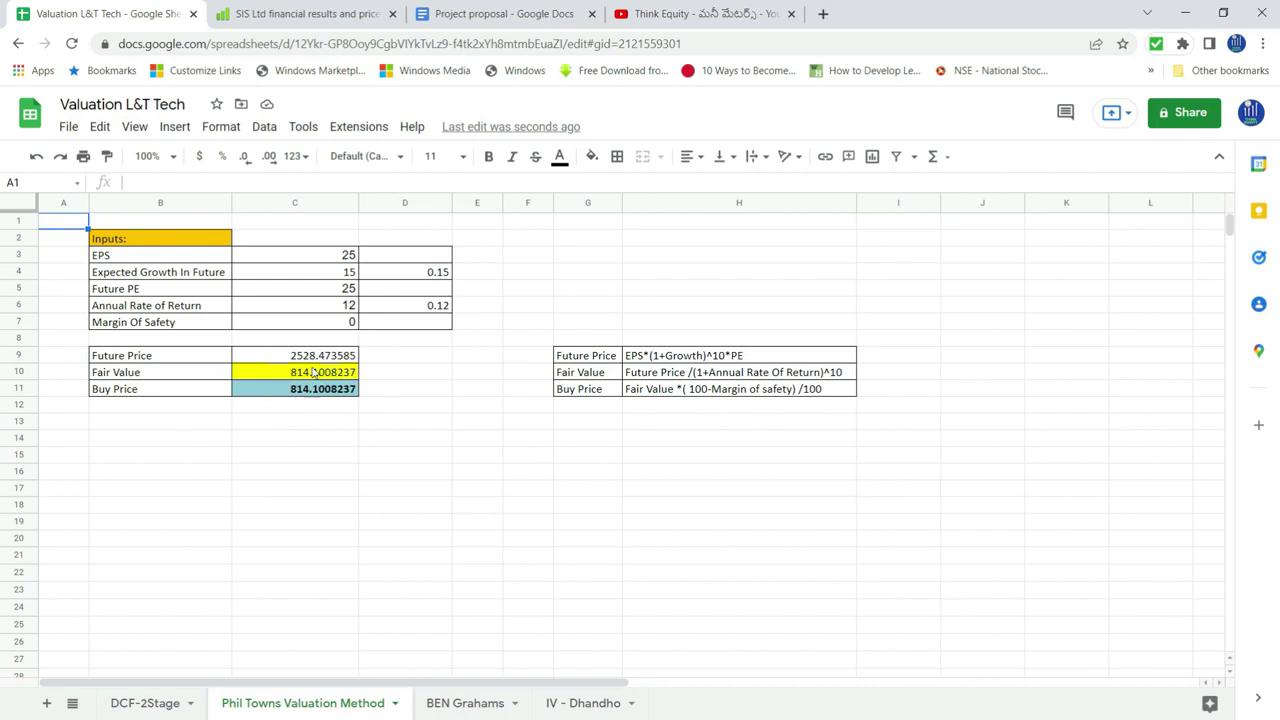
left_click(145, 703)
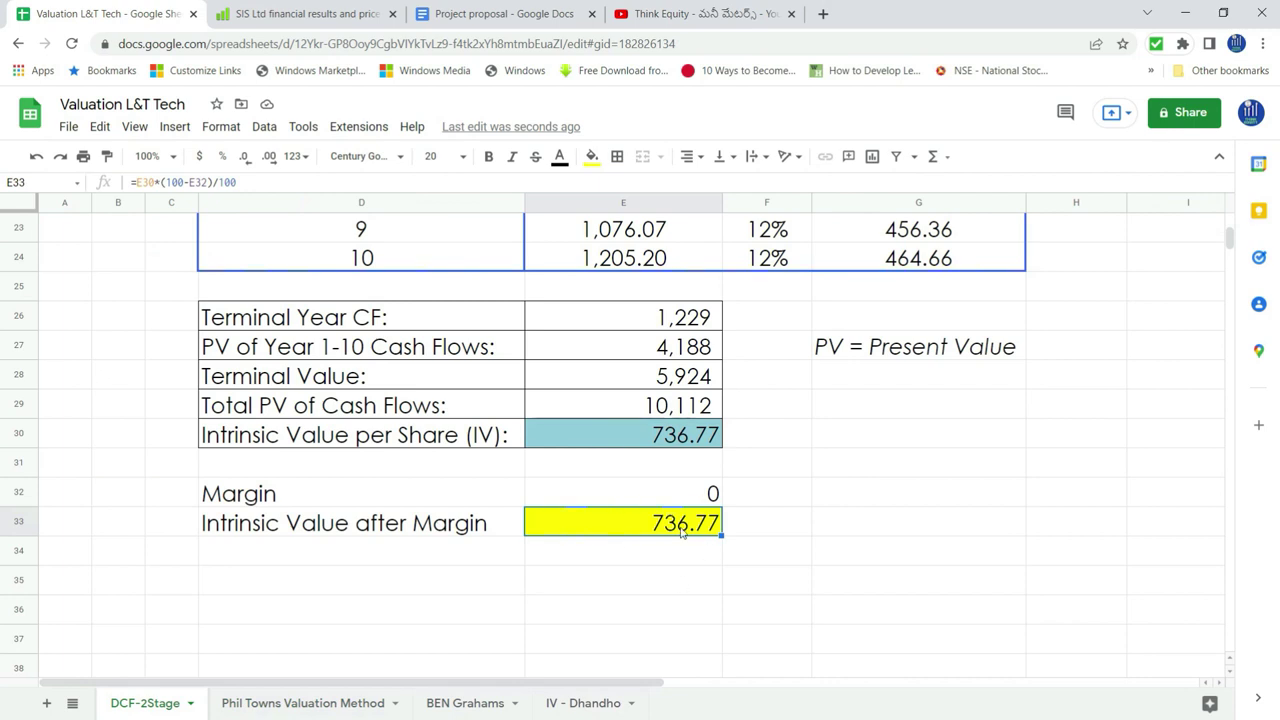
left_click(275, 711)
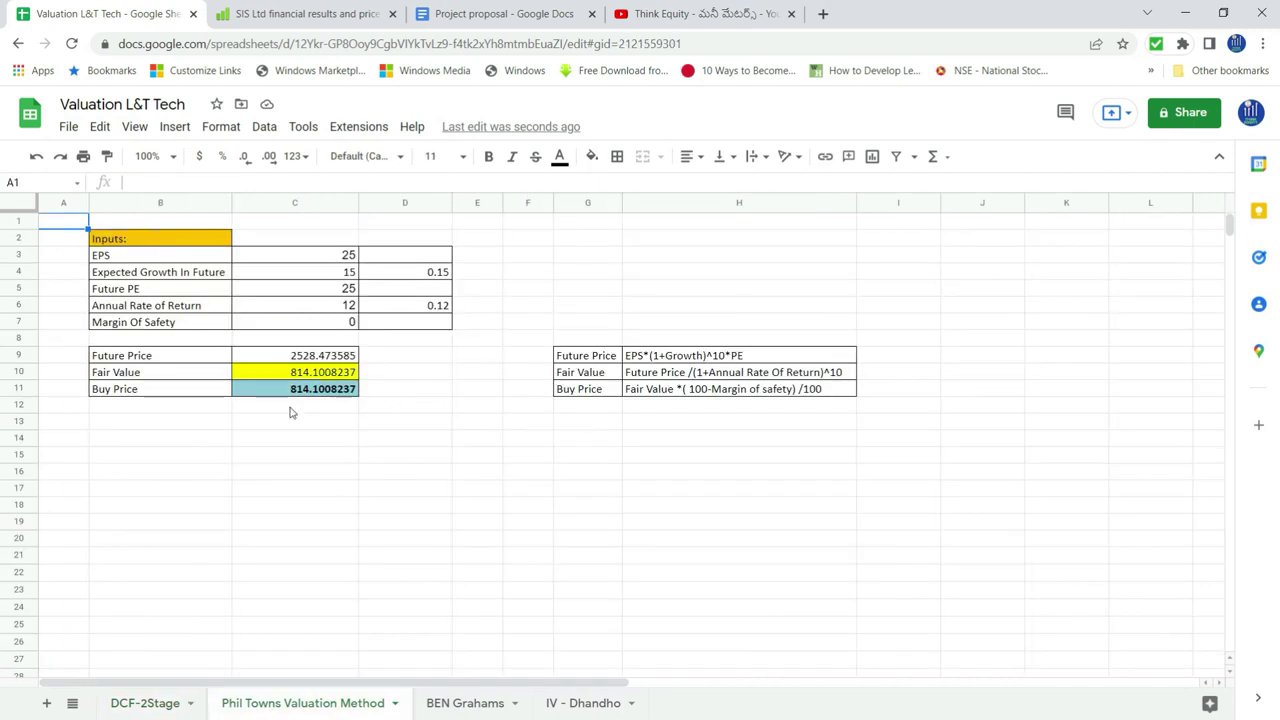
left_click(462, 704)
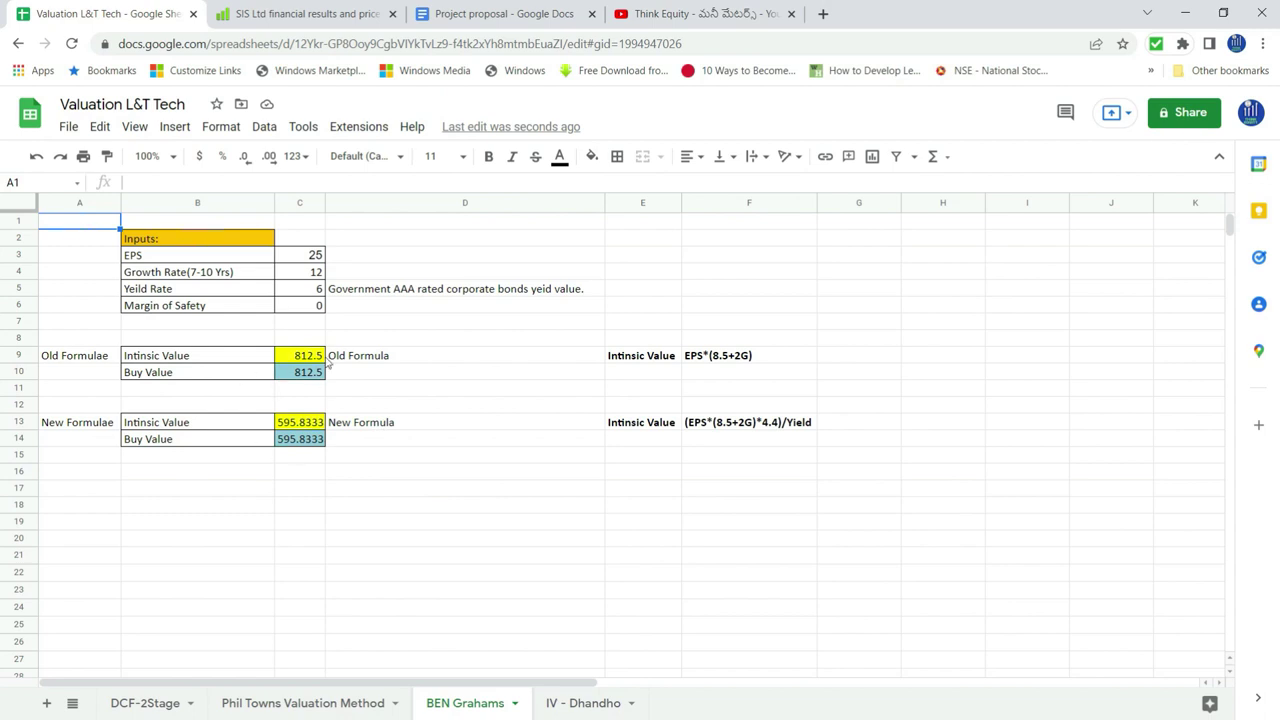
left_click(594, 703)
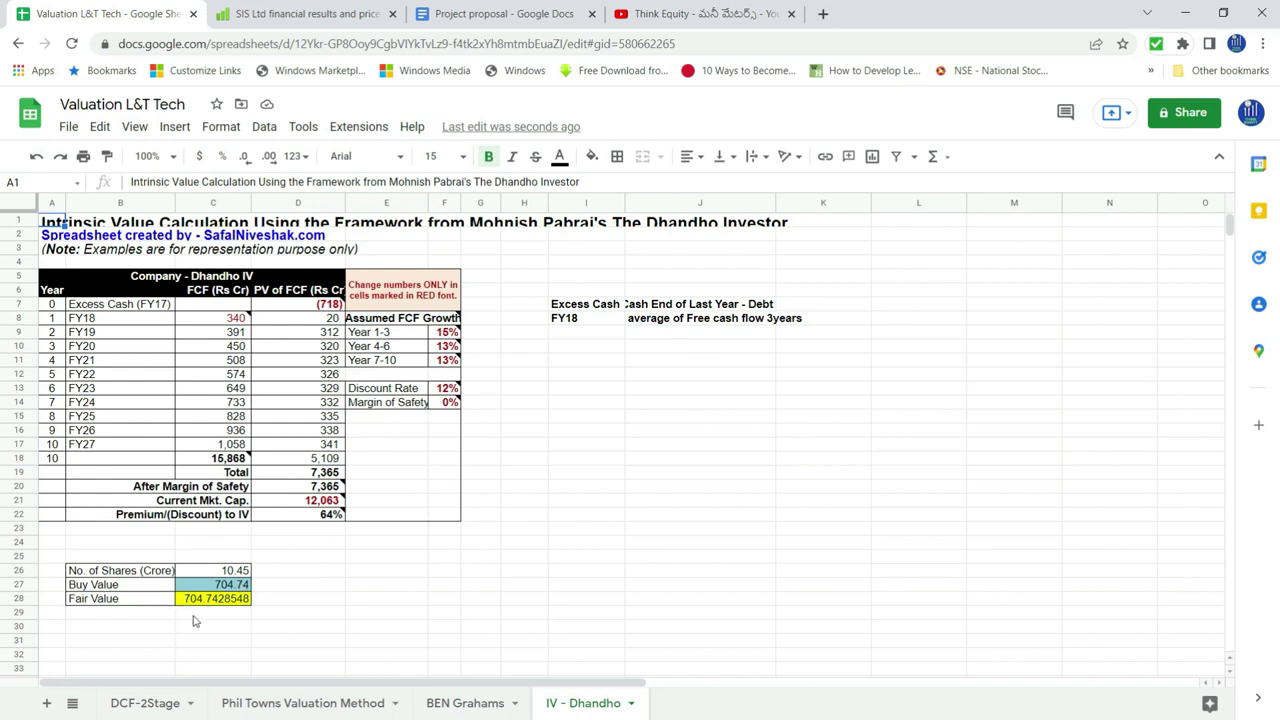
left_click(150, 703)
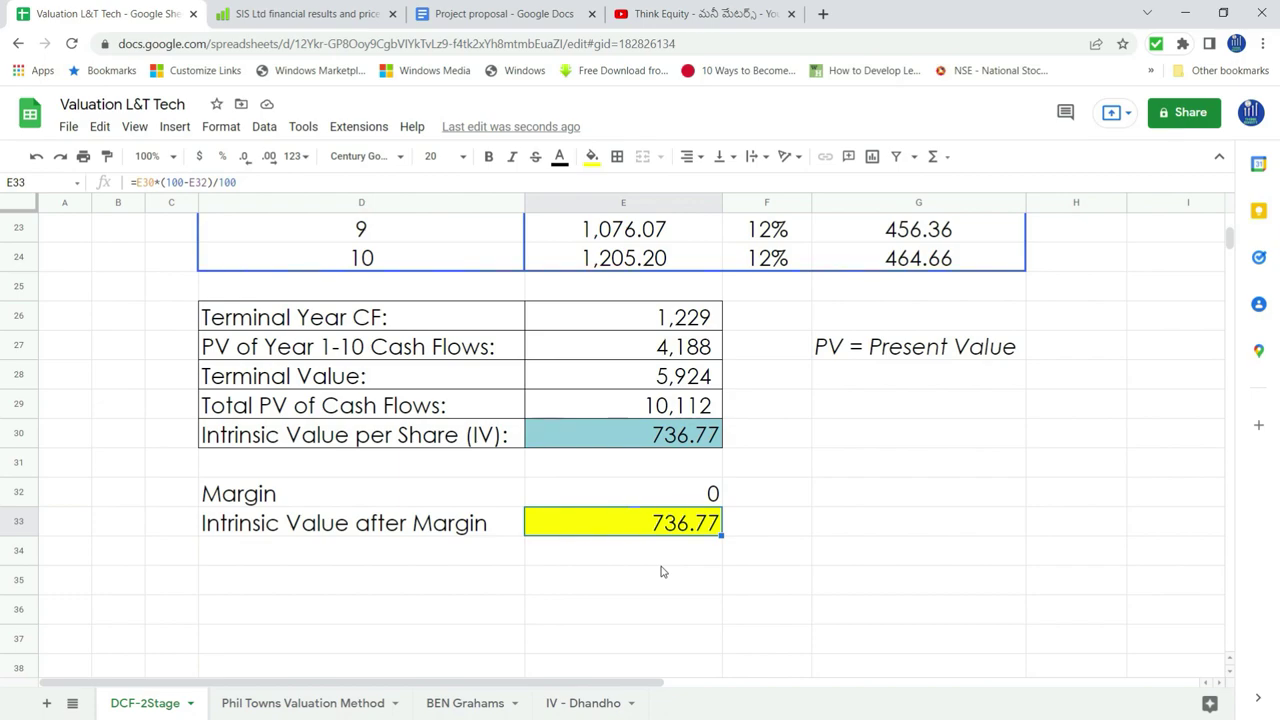
- Switch to the SIS Ltd Screener page and find its shareholding pattern
left_click(288, 13)
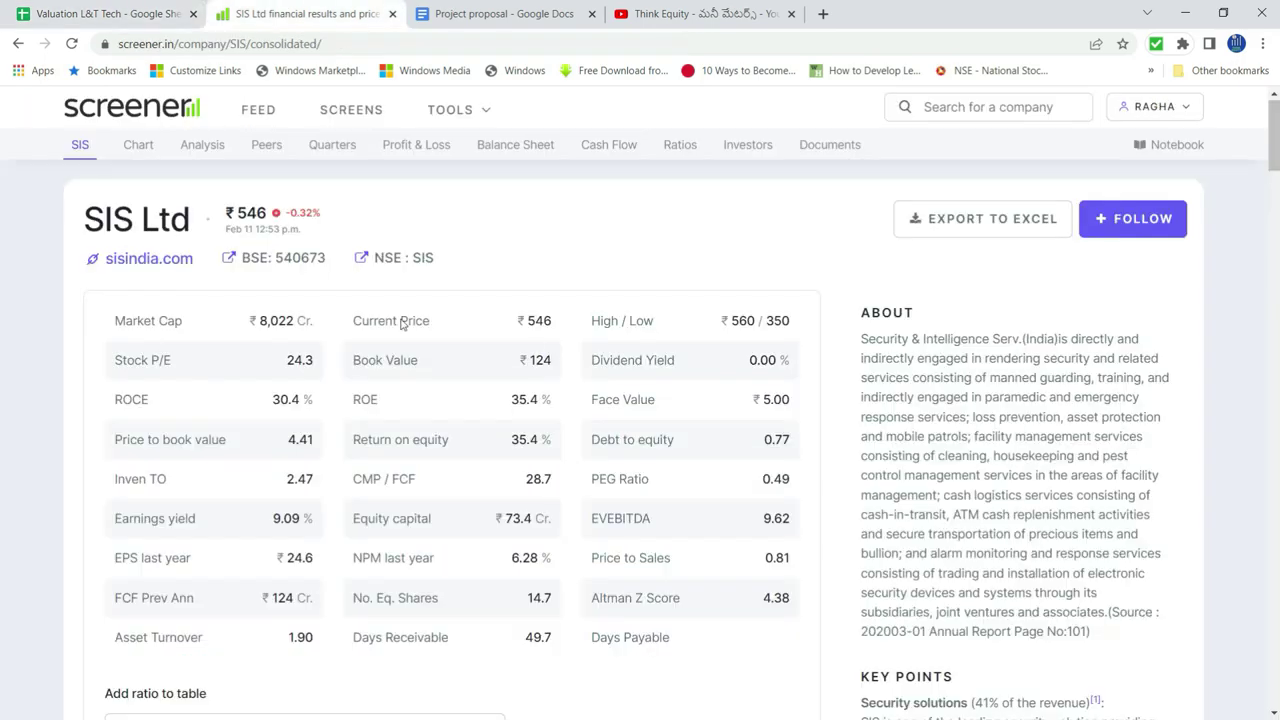
left_click_drag(1275, 163, 2, 485)
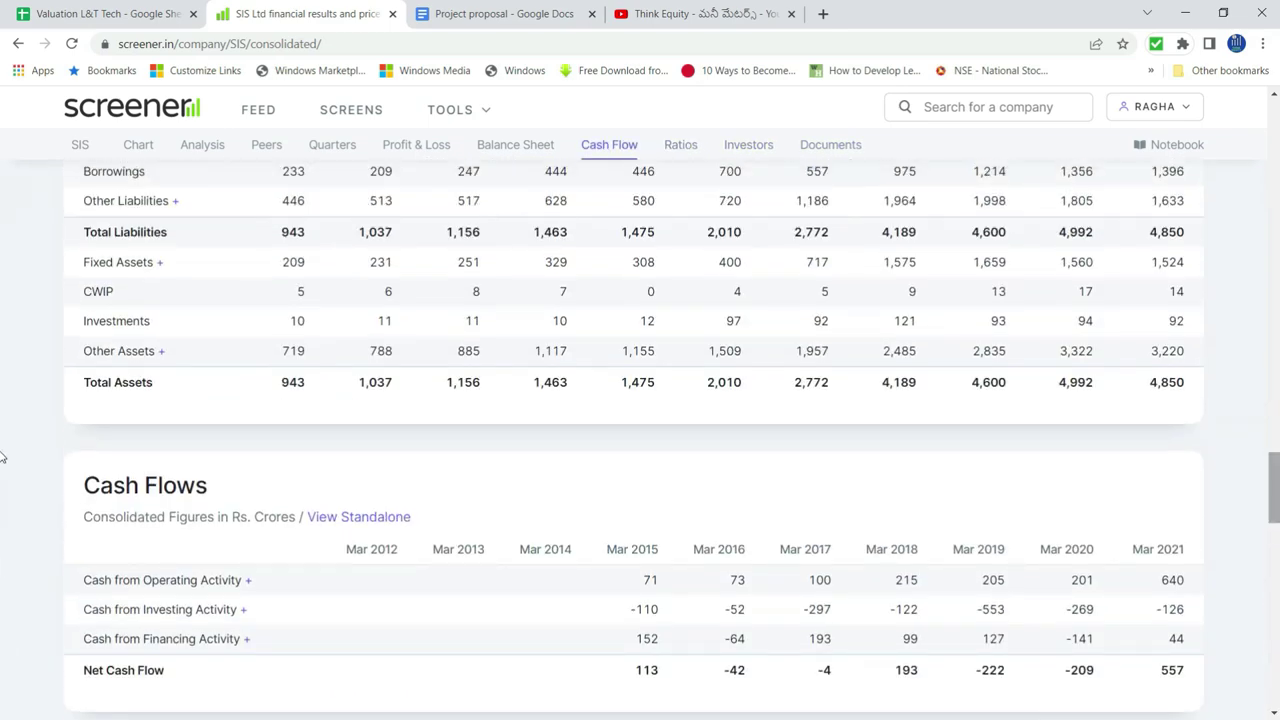
left_click_drag(1277, 481, 1272, 703)
scroll(1200, 500, "up", 4)
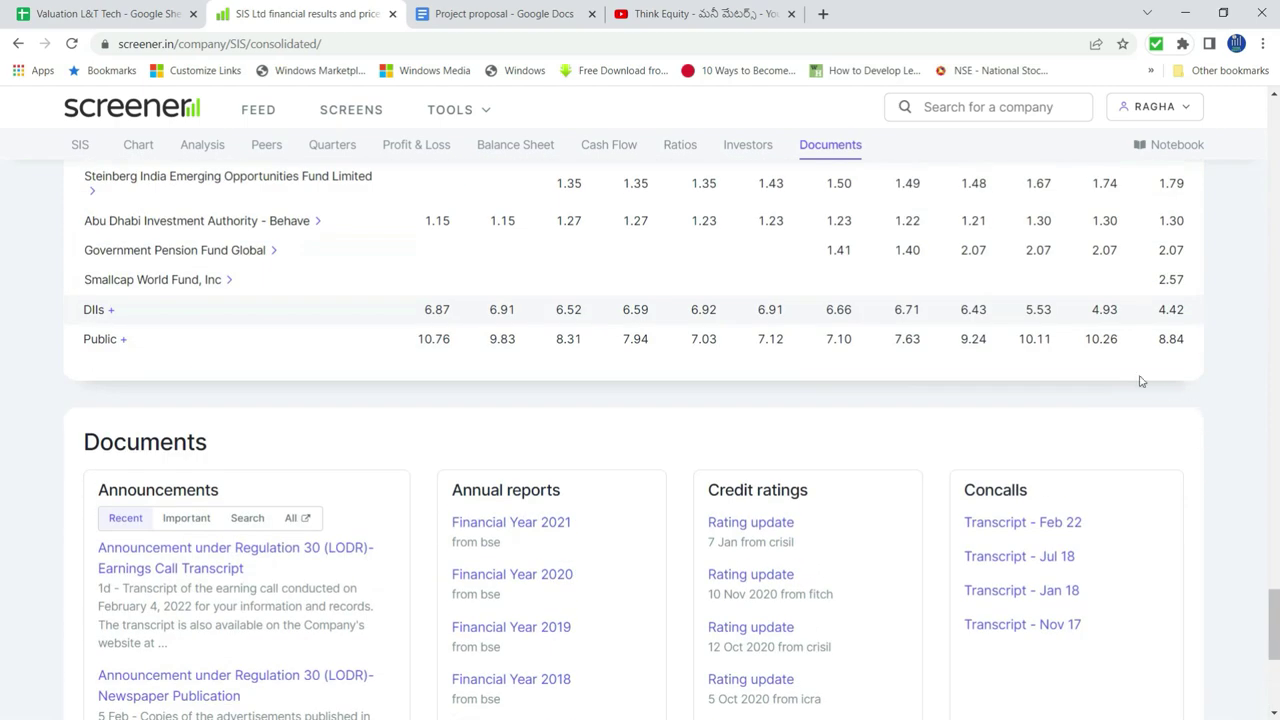
scroll(395, 333, "up", 1)
scroll(155, 393, "up", 1)
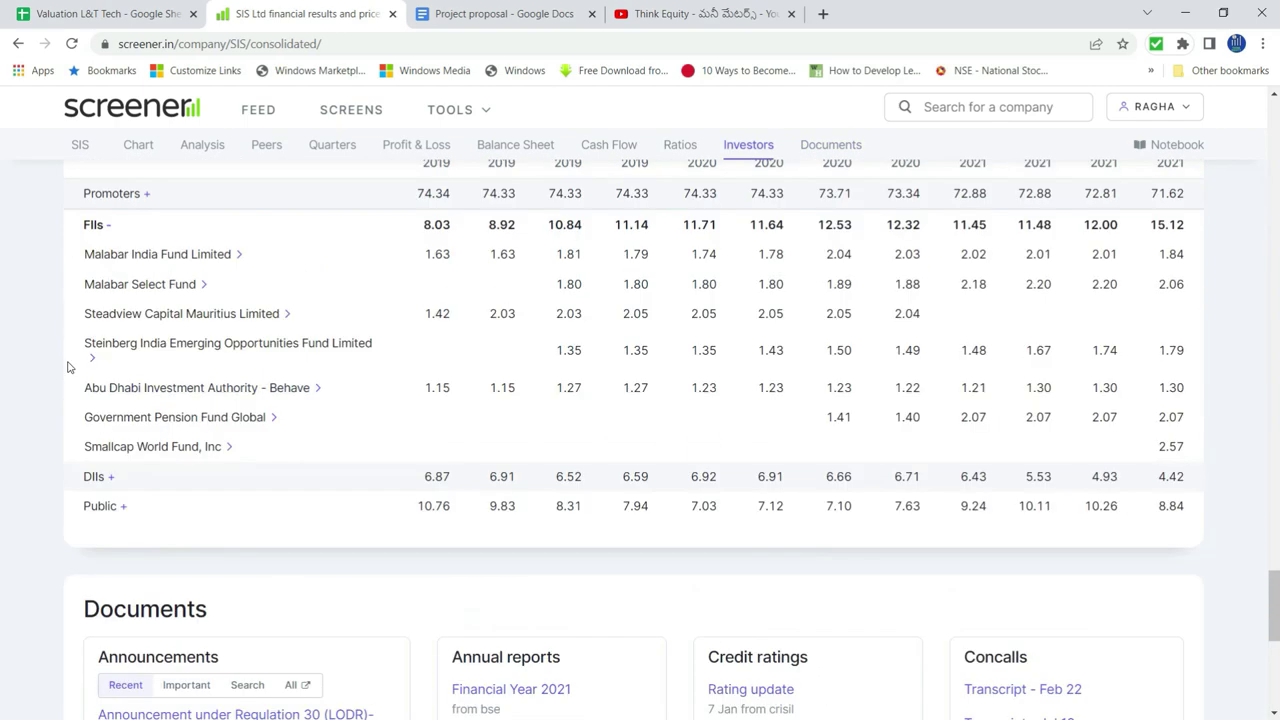
- Collapse the FIIs breakdown and check the individual holders within the Public category of the shareholding pattern
left_click(109, 224)
scroll(818, 386, "up", 2)
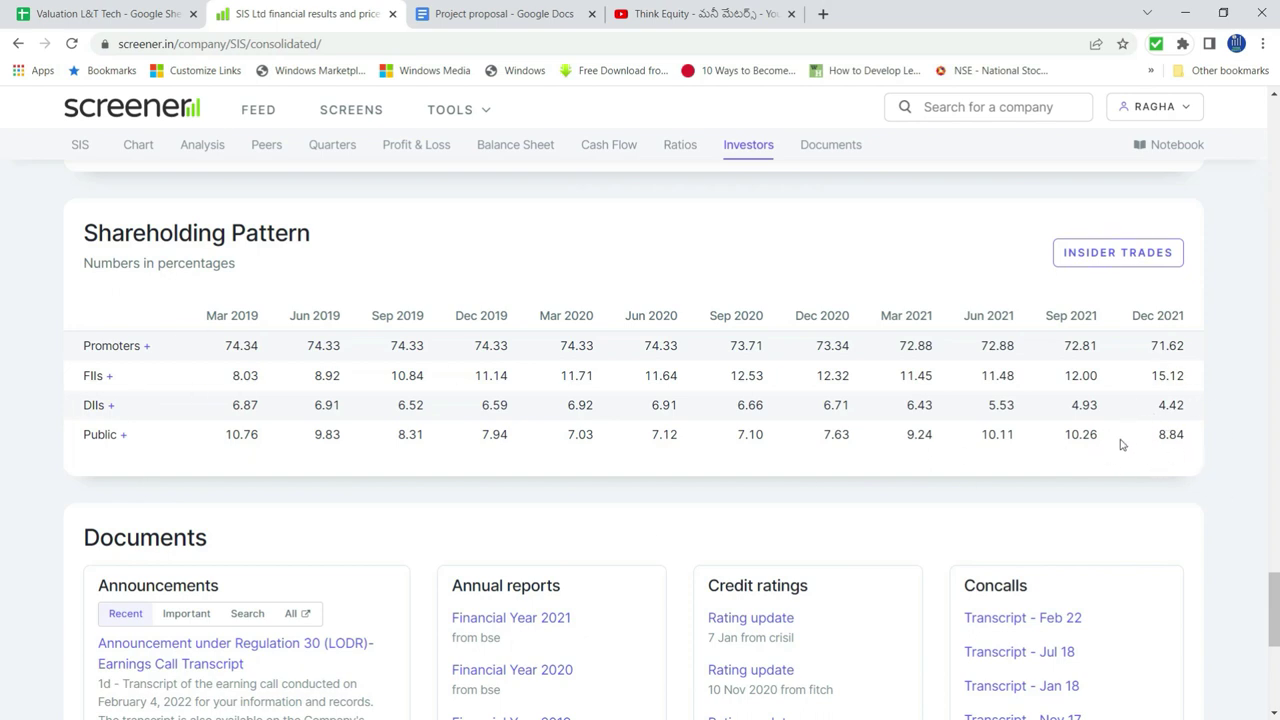
left_click(124, 436)
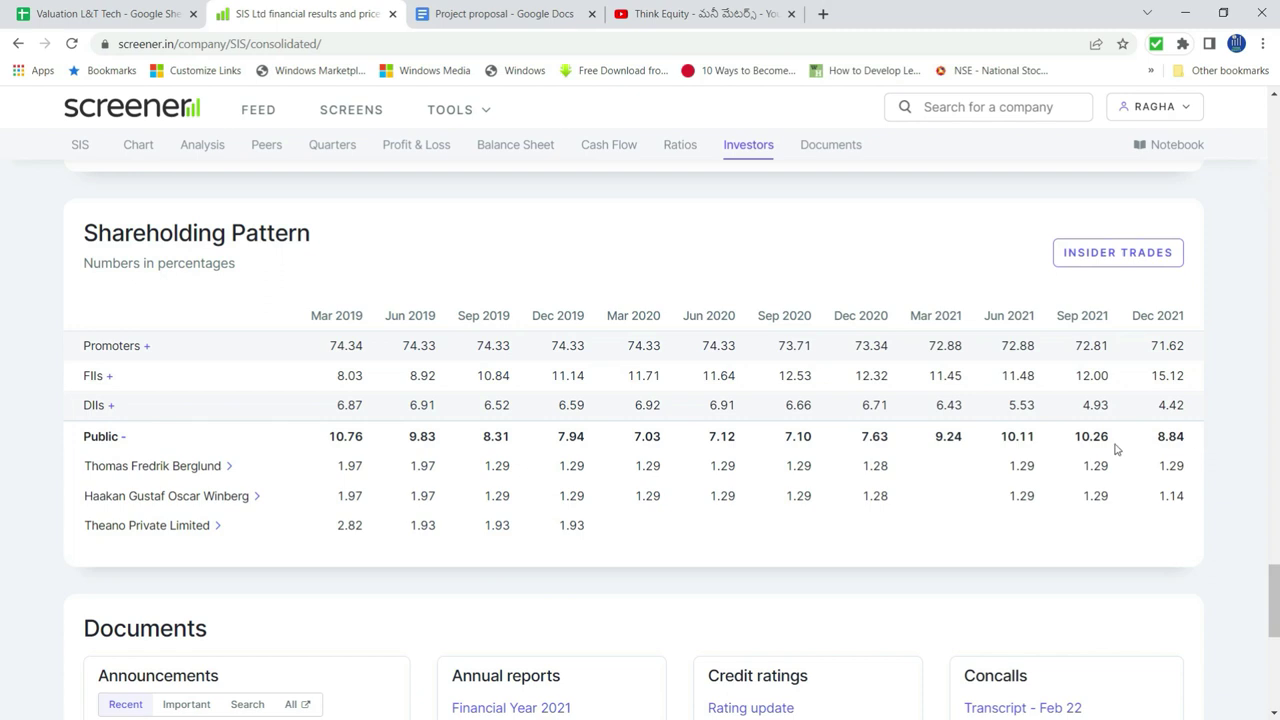
left_click(118, 438)
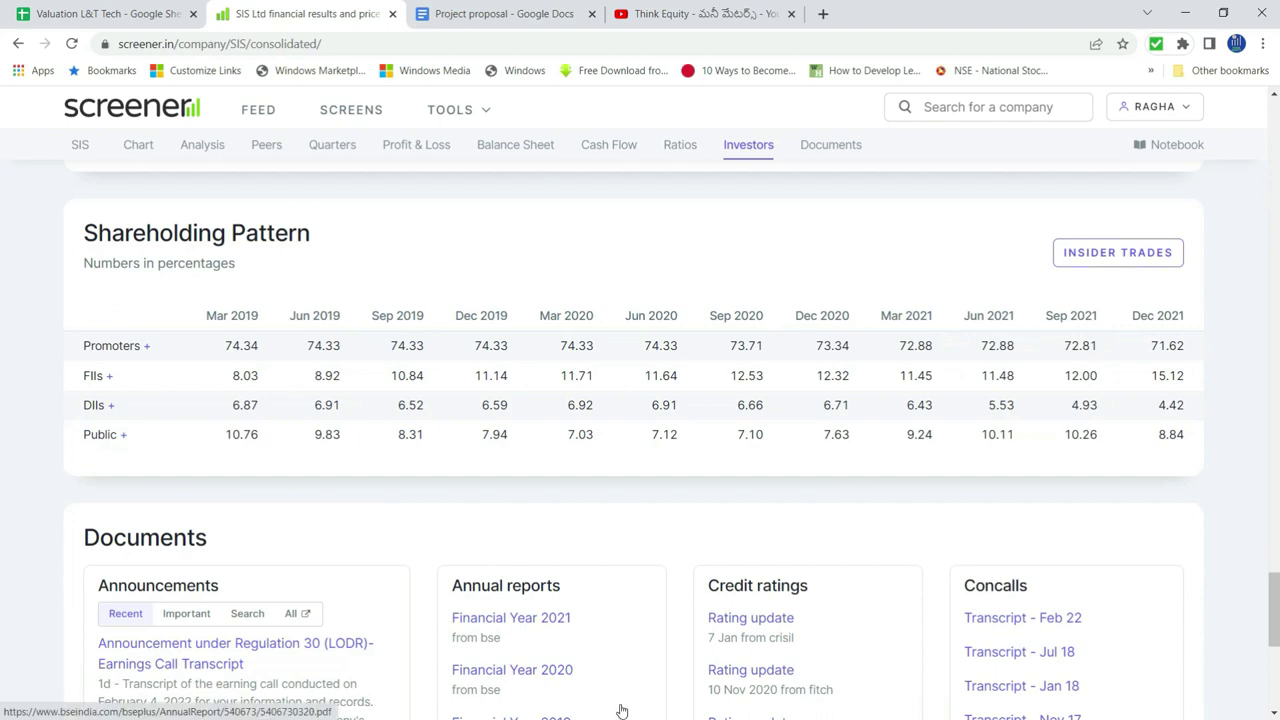
- Switch to Edge and bring up the Trade Information on the NSE equity quote page for SIS
key("super")
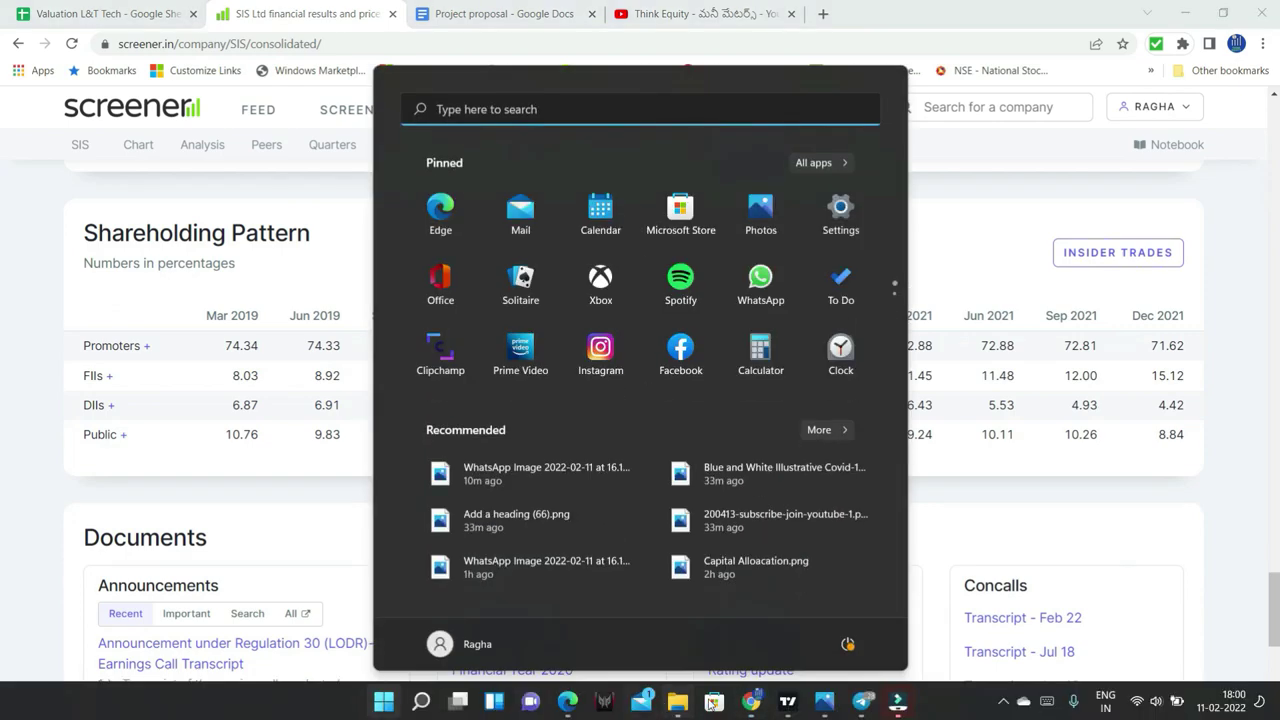
left_click(567, 700)
left_click(500, 10)
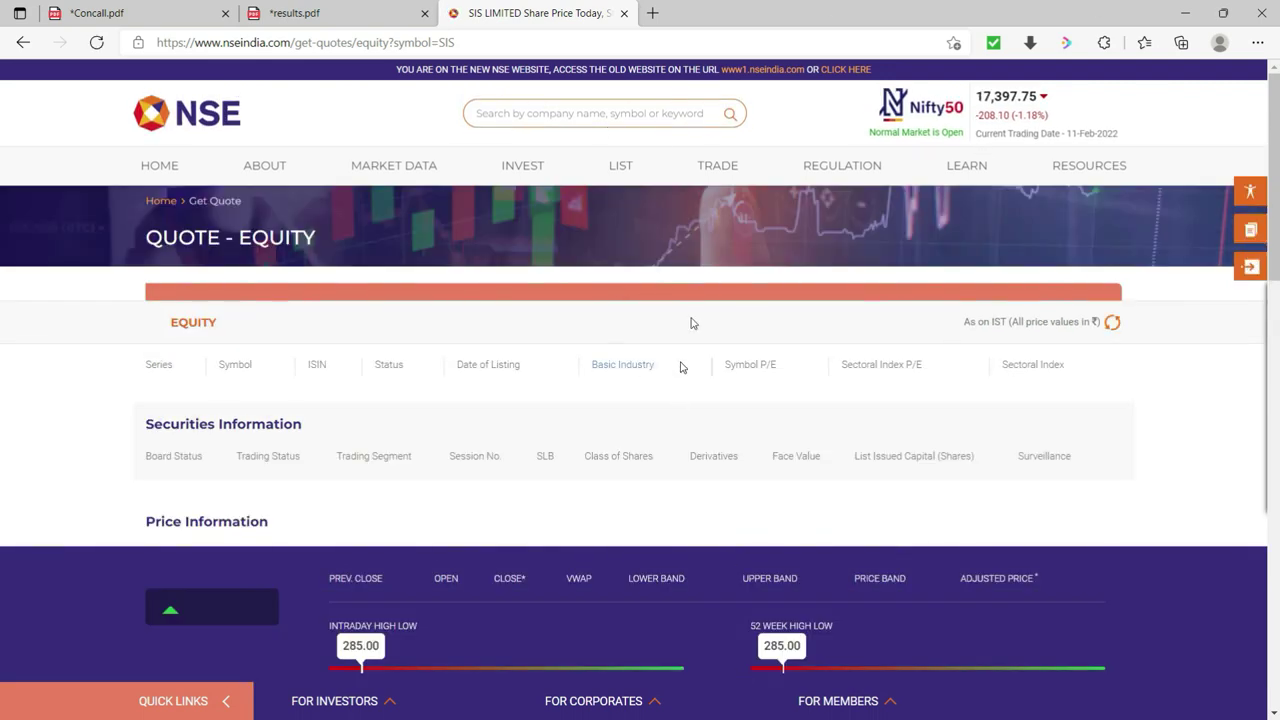
scroll(809, 354, "down", 4)
key("alt+Tab")
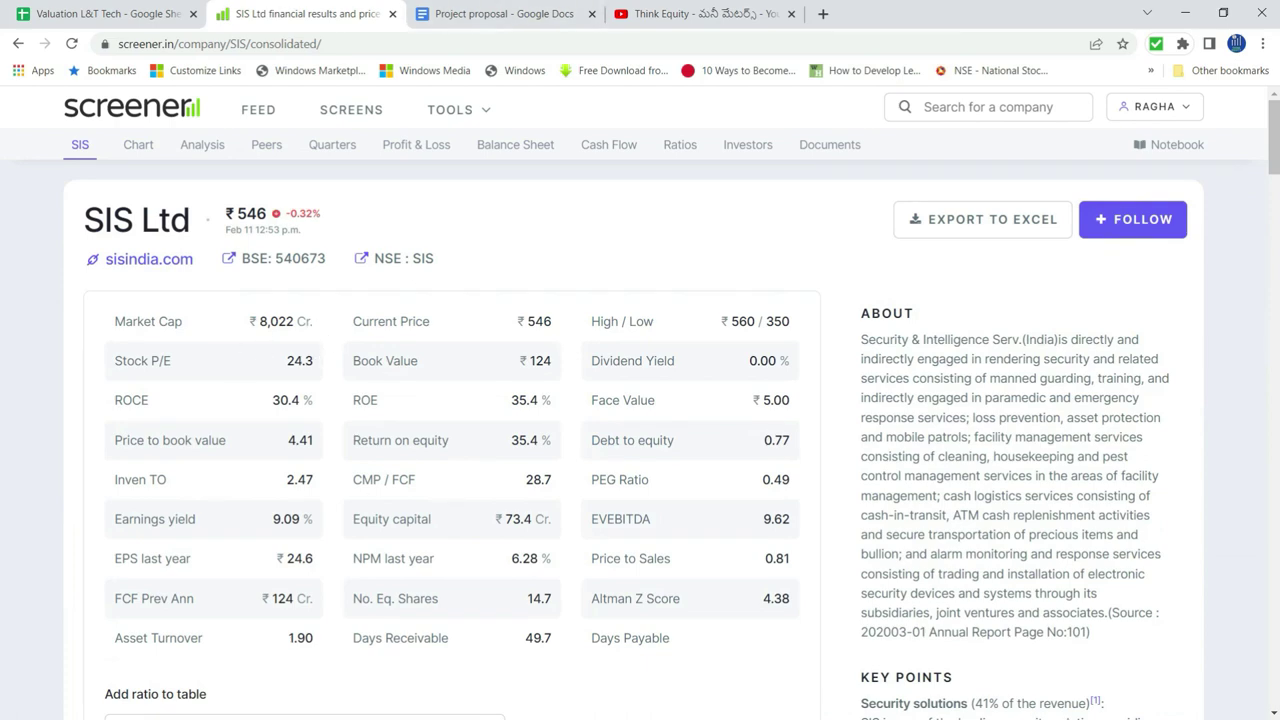
key("super")
left_click(565, 703)
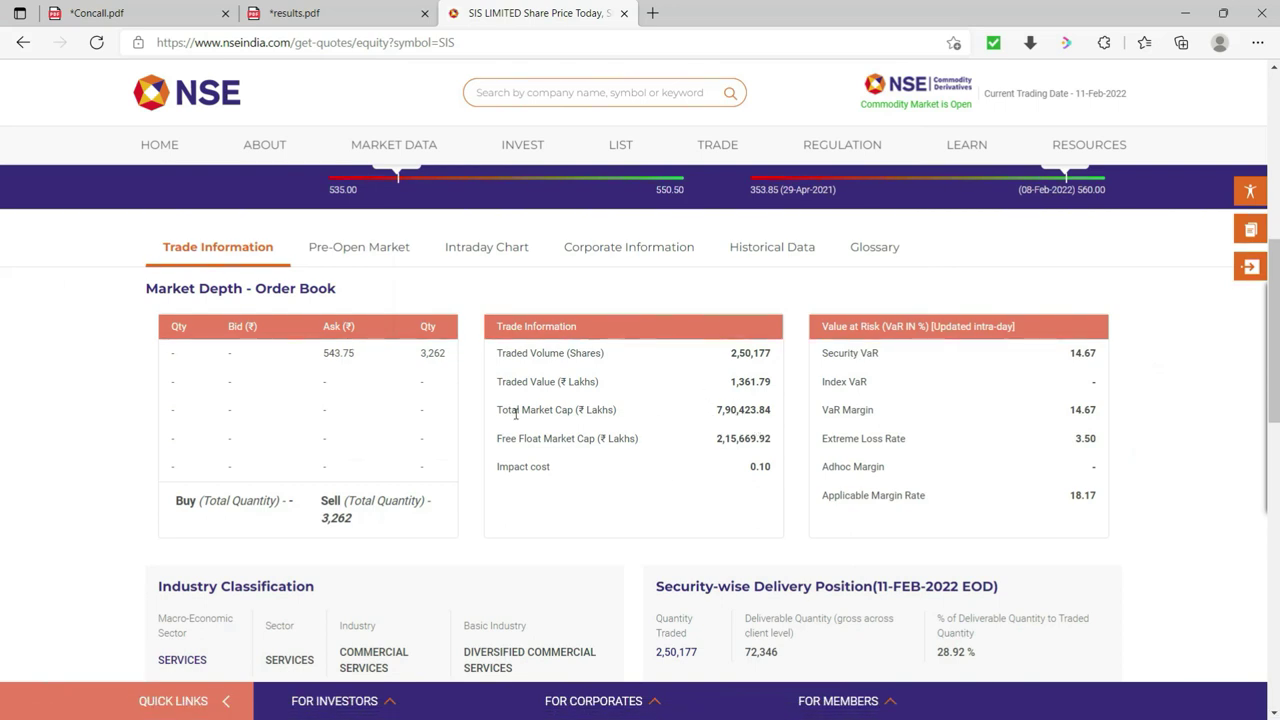
- Examine the Total Market Cap figure in the NSE Trade Information table
left_click_drag(497, 410, 745, 412)
left_click(757, 409)
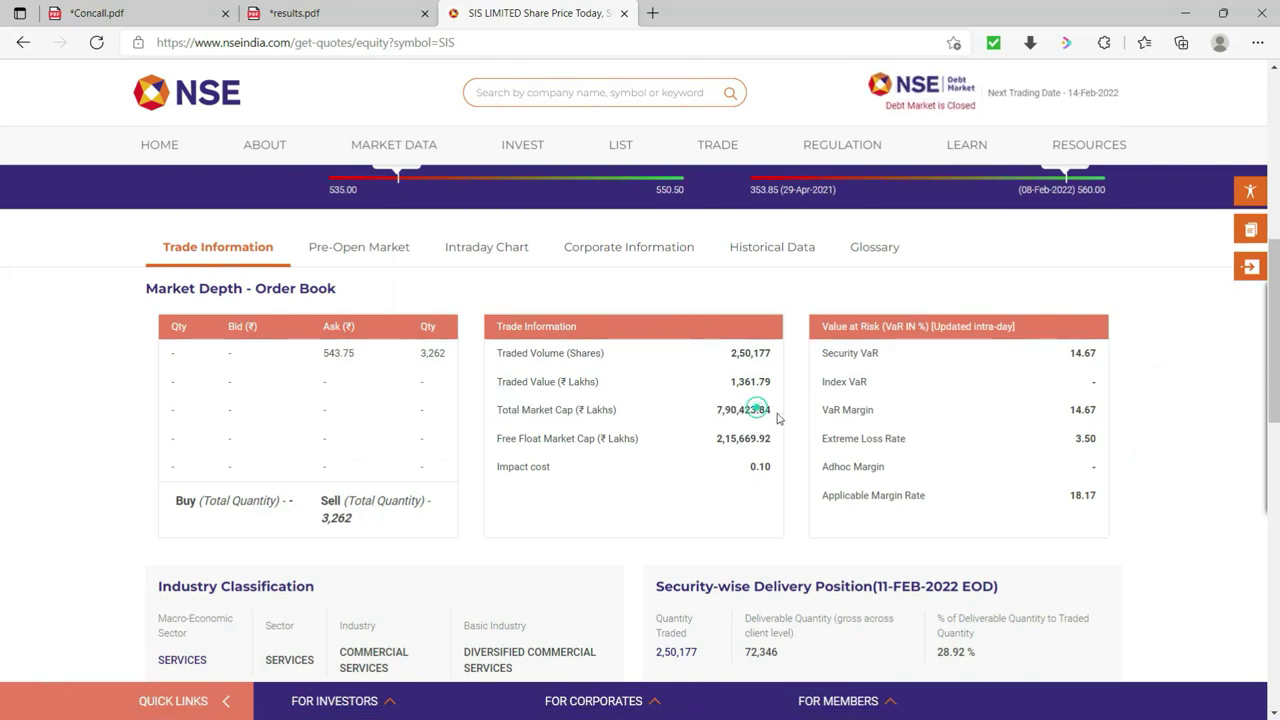
left_click(650, 397)
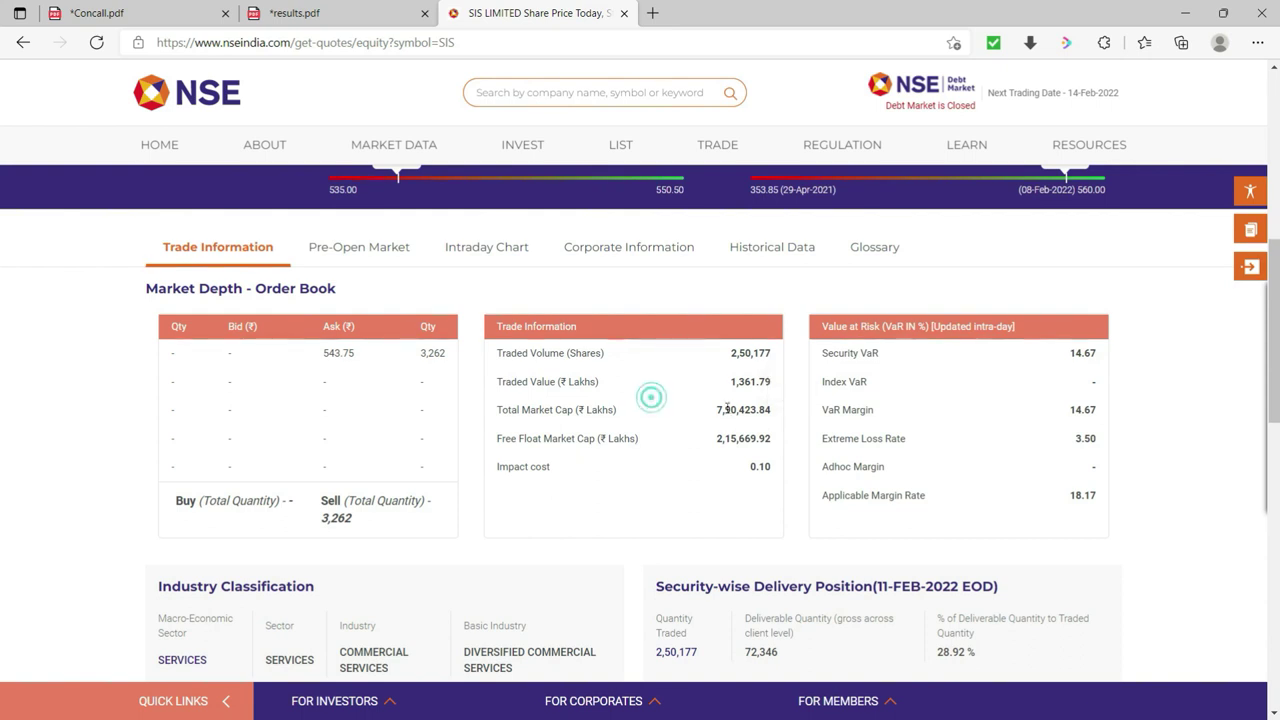